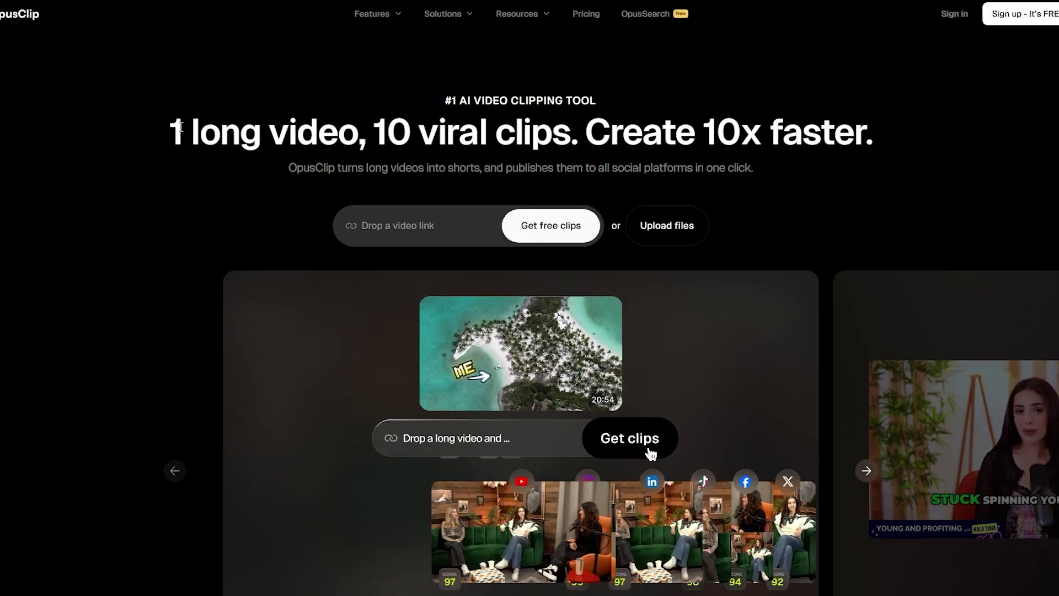
drag(172, 130, 574, 132)
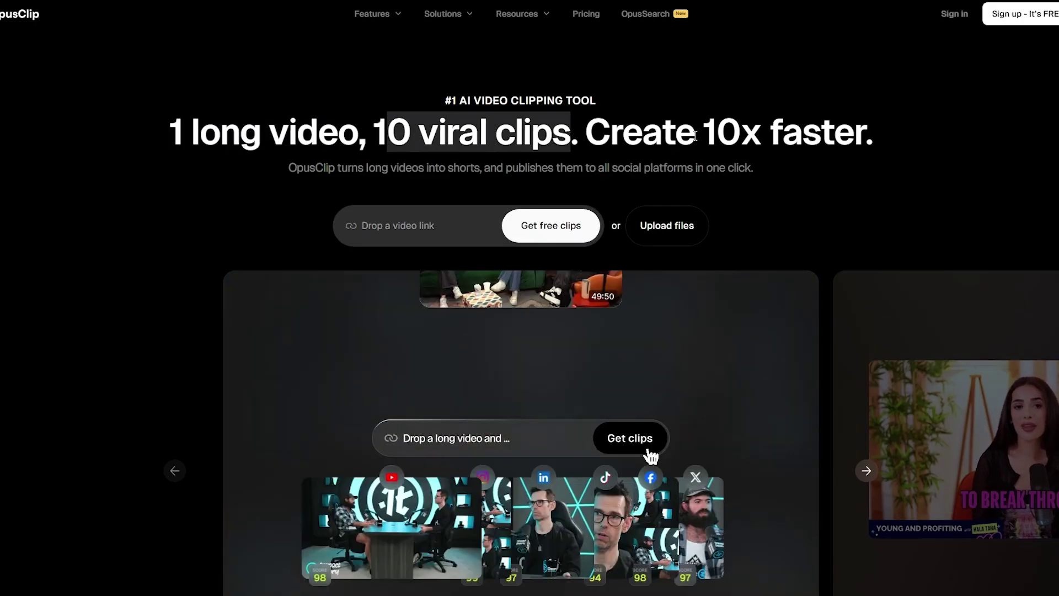
click(760, 138)
triple_click(759, 138)
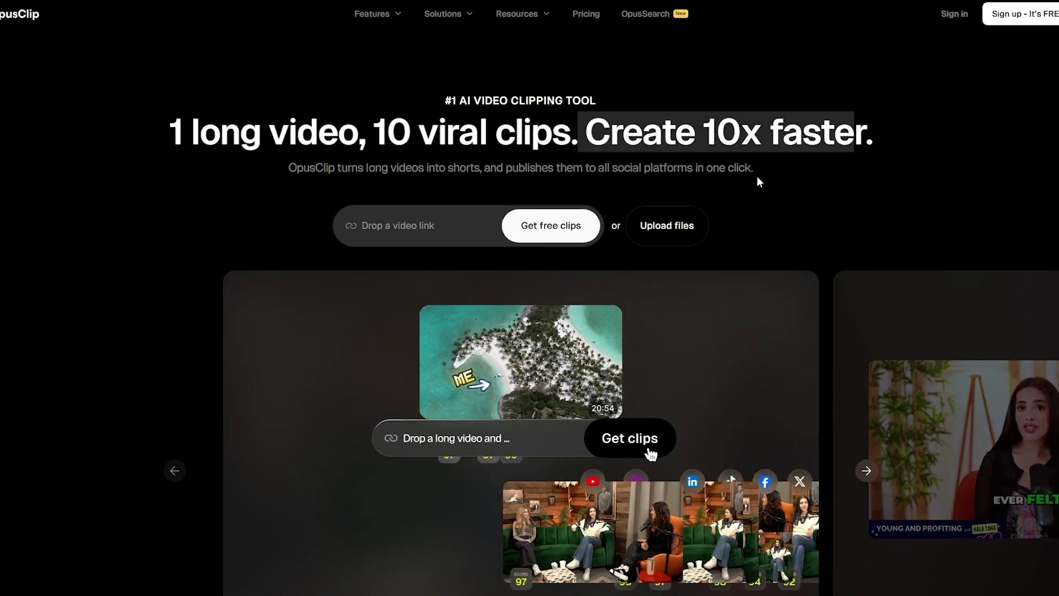
scroll(757, 176, down, 4)
scroll(721, 186, up, 4)
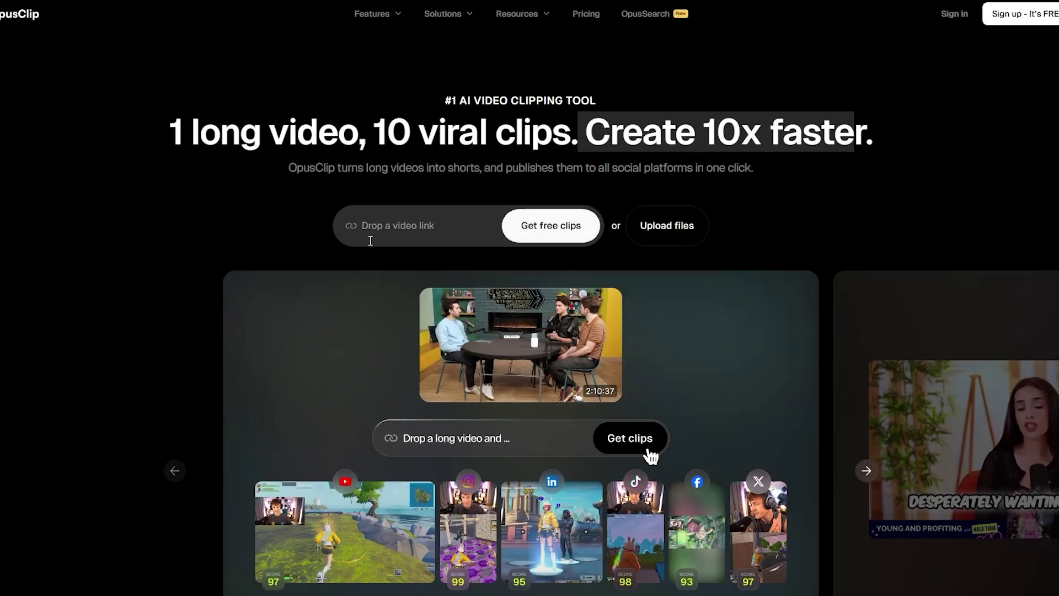
click(380, 225)
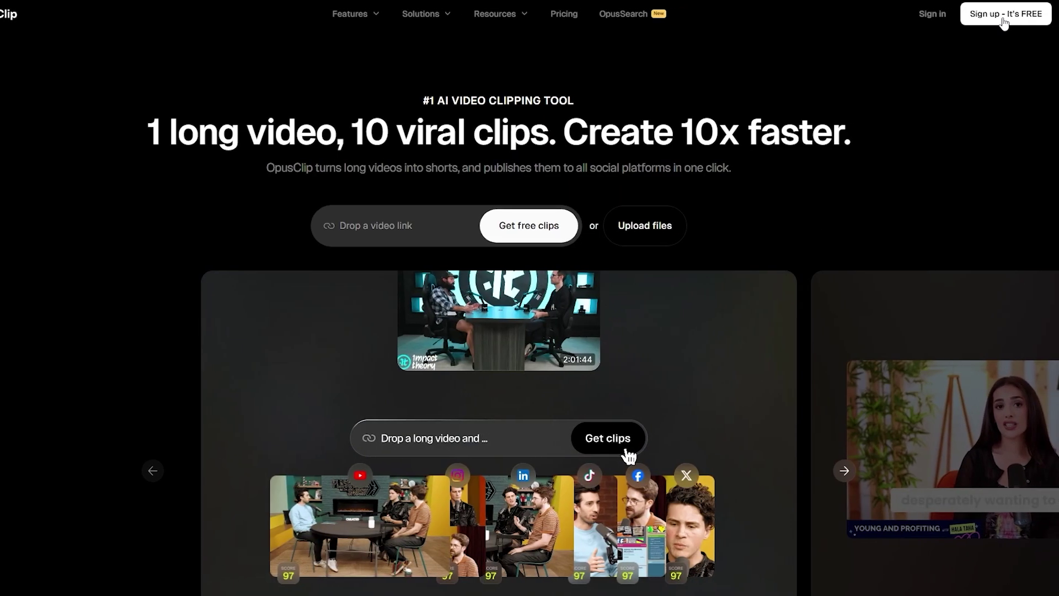
- Sign up for OpusClip with the existing Google account and approve the requested access
click(1009, 18)
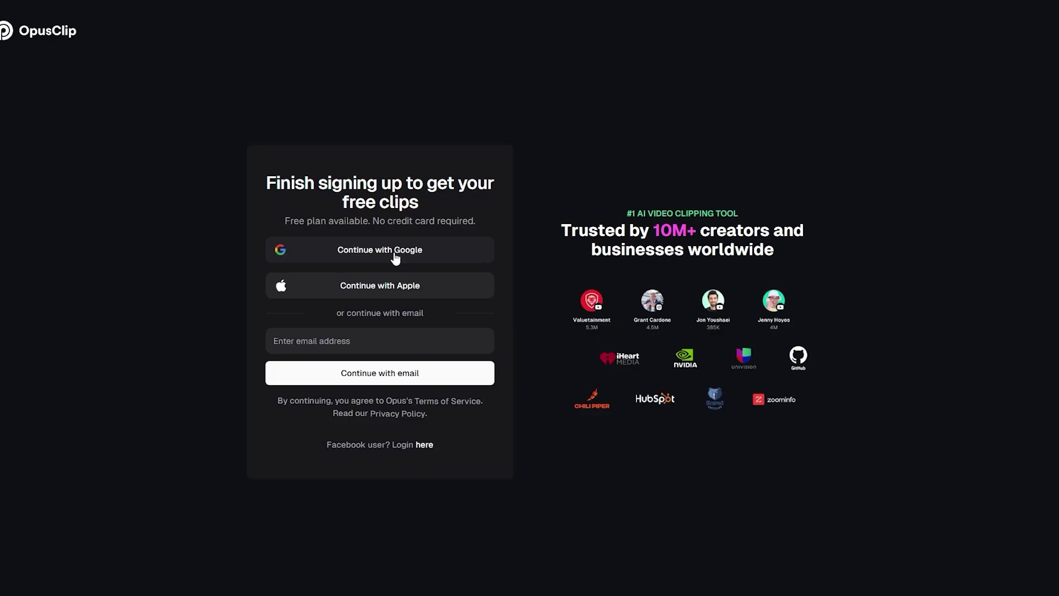
click(418, 253)
click(683, 276)
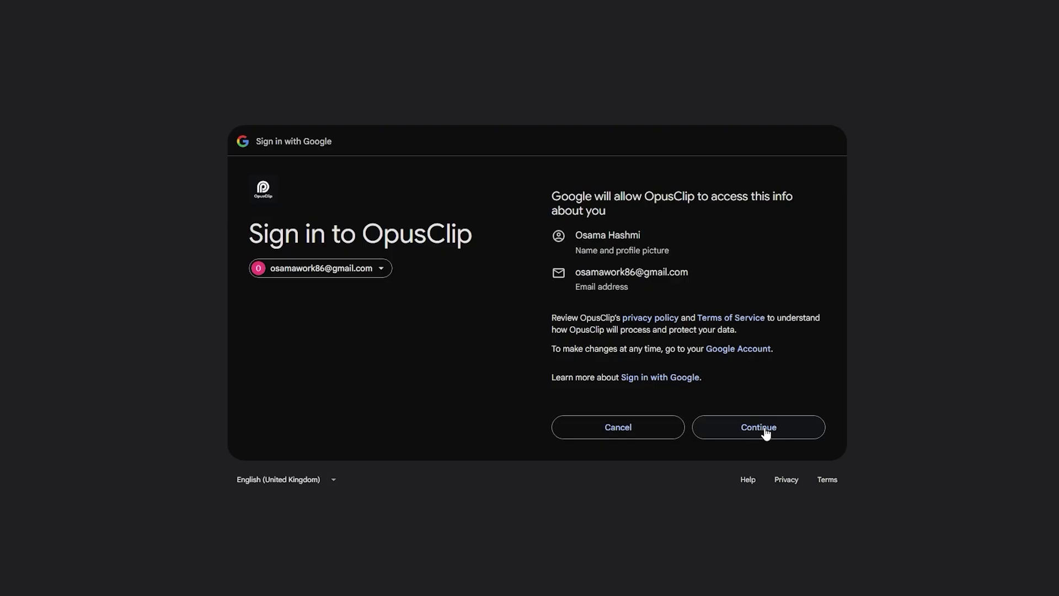
click(765, 428)
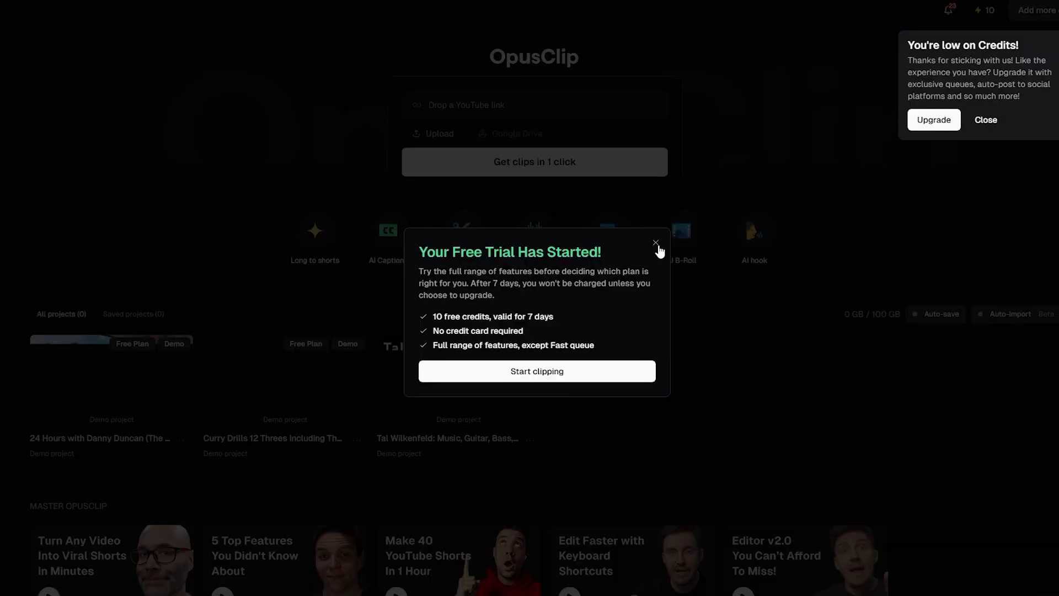
- Read the free trial terms in the welcome dialog and proceed to the clipping dashboard
drag(484, 252, 599, 256)
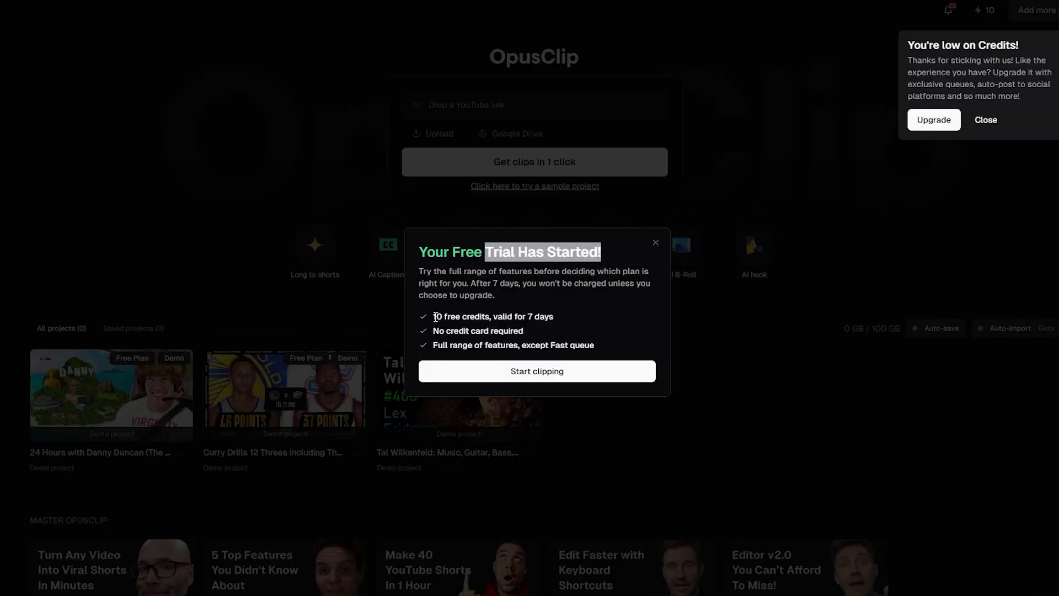
drag(435, 317, 517, 346)
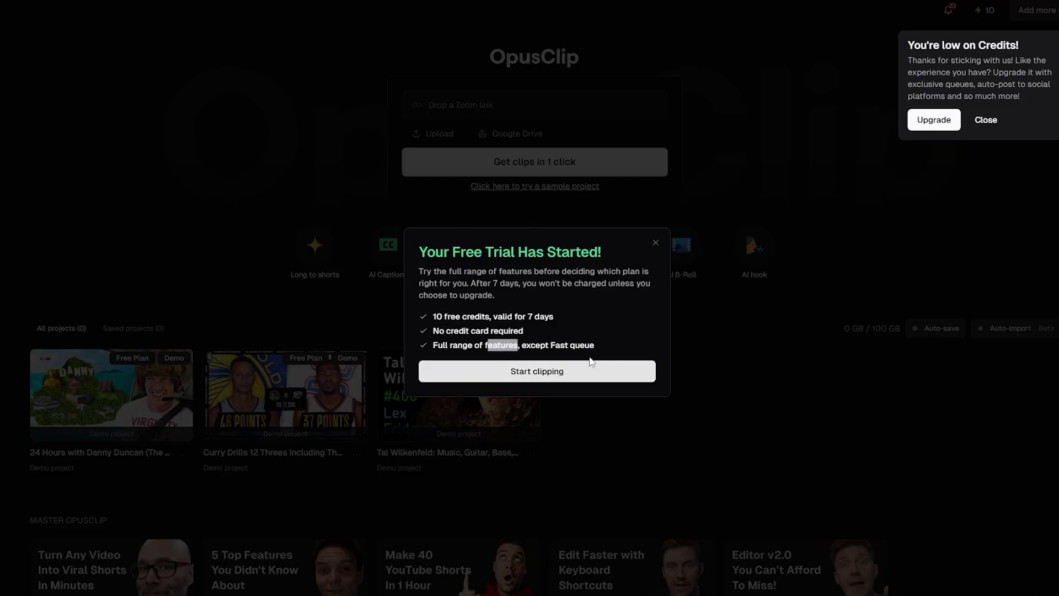
click(571, 370)
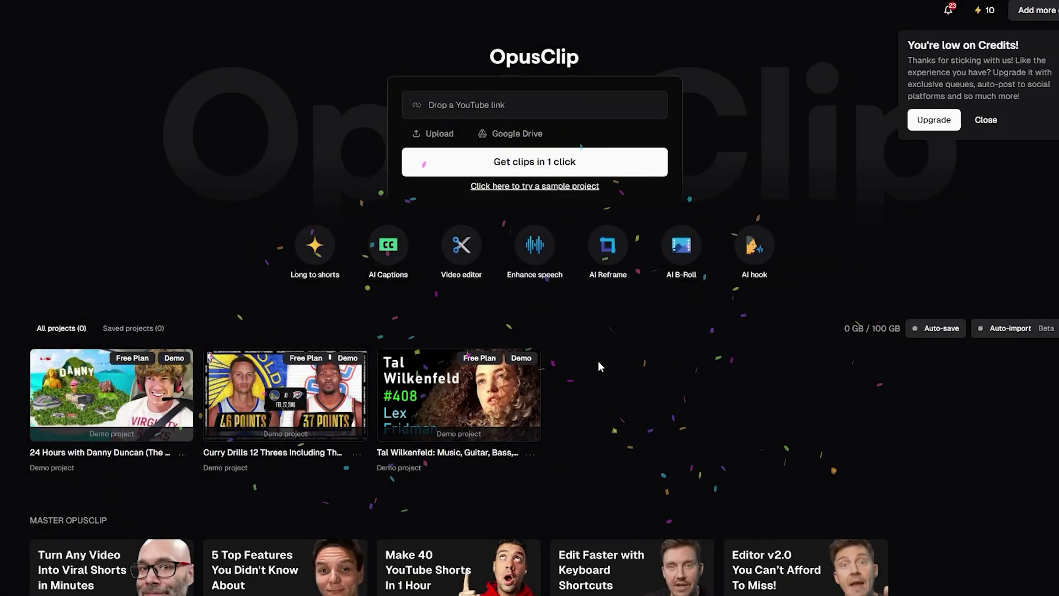
- Look over the dashboard's tools, open the demo project "24 Hours with Danny Duncan" and examine its generated clips
scroll(598, 376, down, 1)
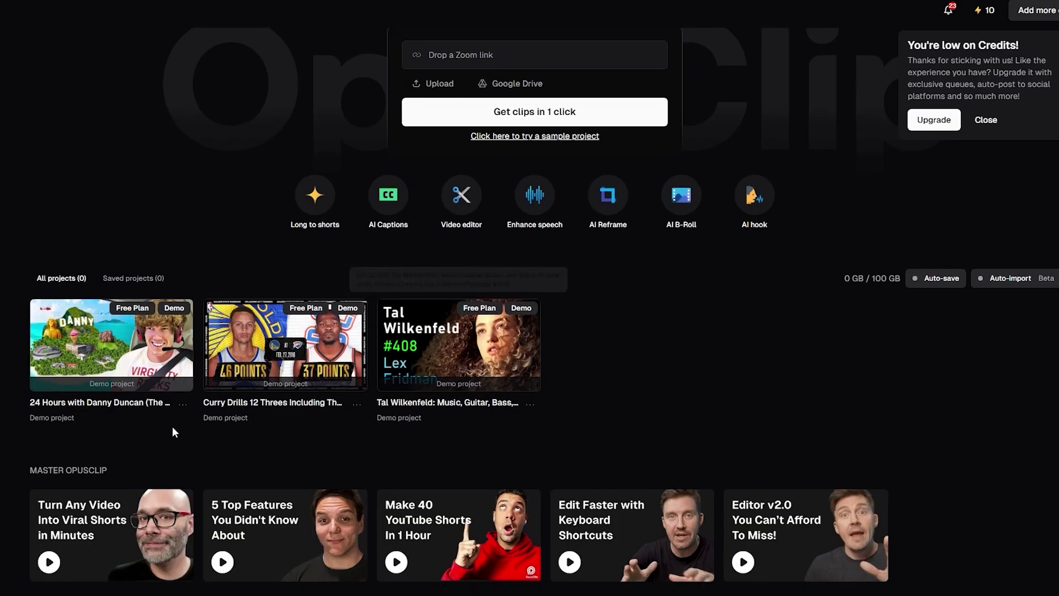
scroll(717, 335, up, 1)
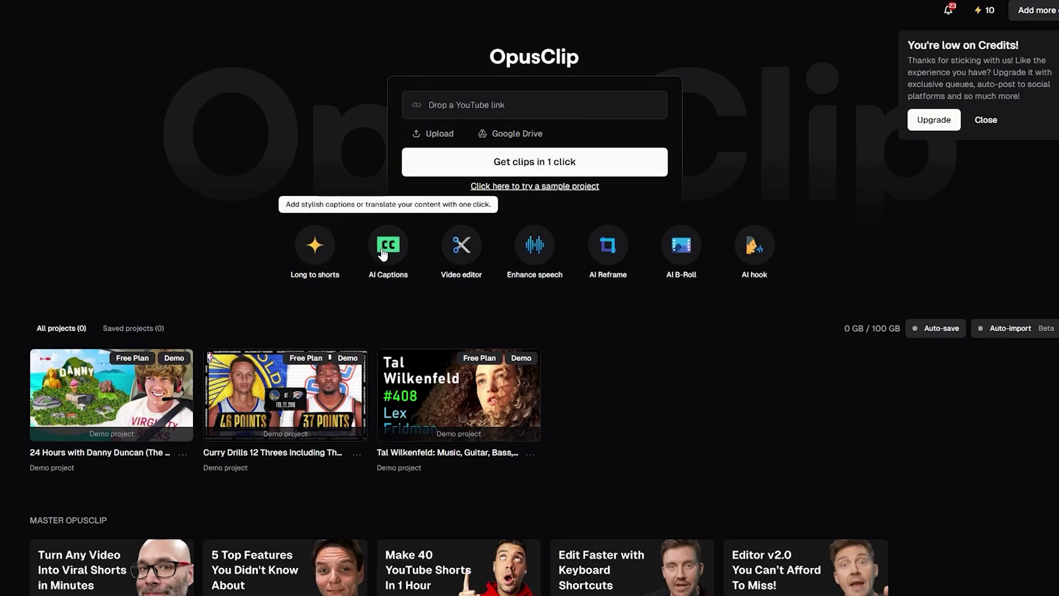
scroll(398, 259, down, 1)
scroll(402, 259, up, 1)
scroll(398, 259, down, 1)
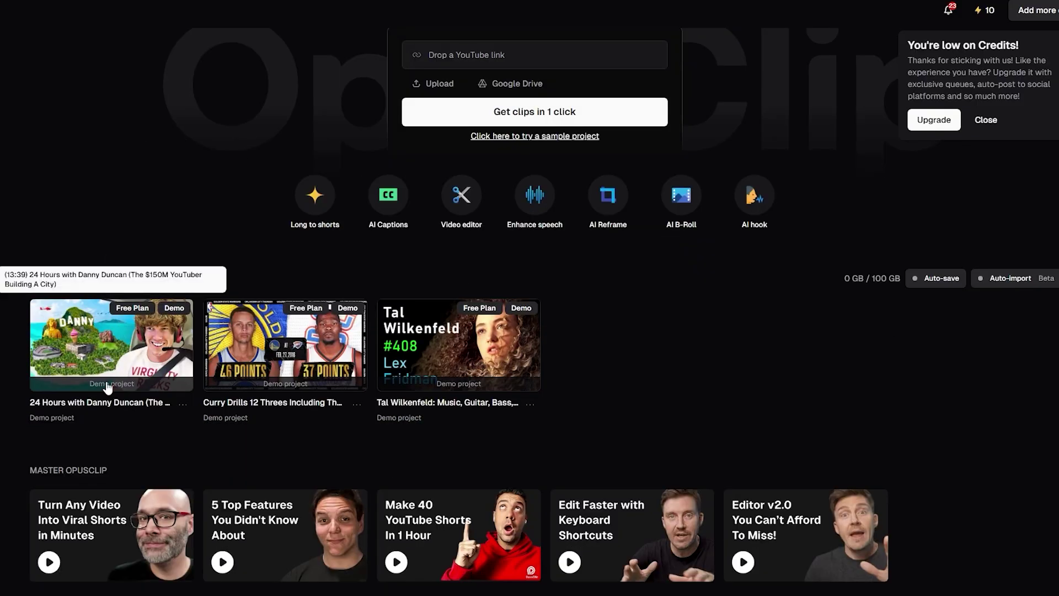
click(114, 360)
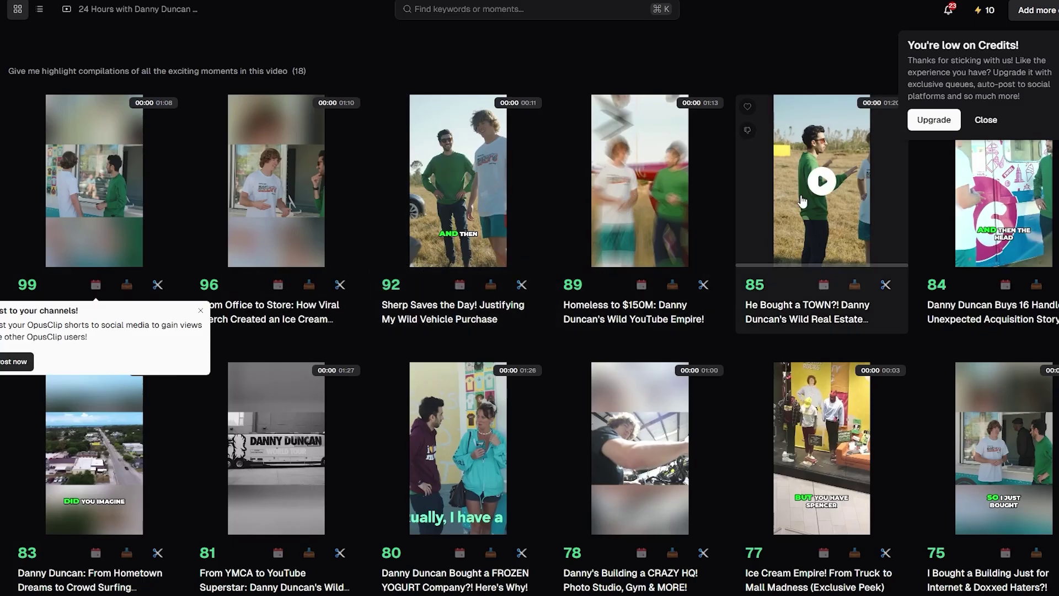
scroll(640, 452, down, 1)
scroll(238, 382, up, 1)
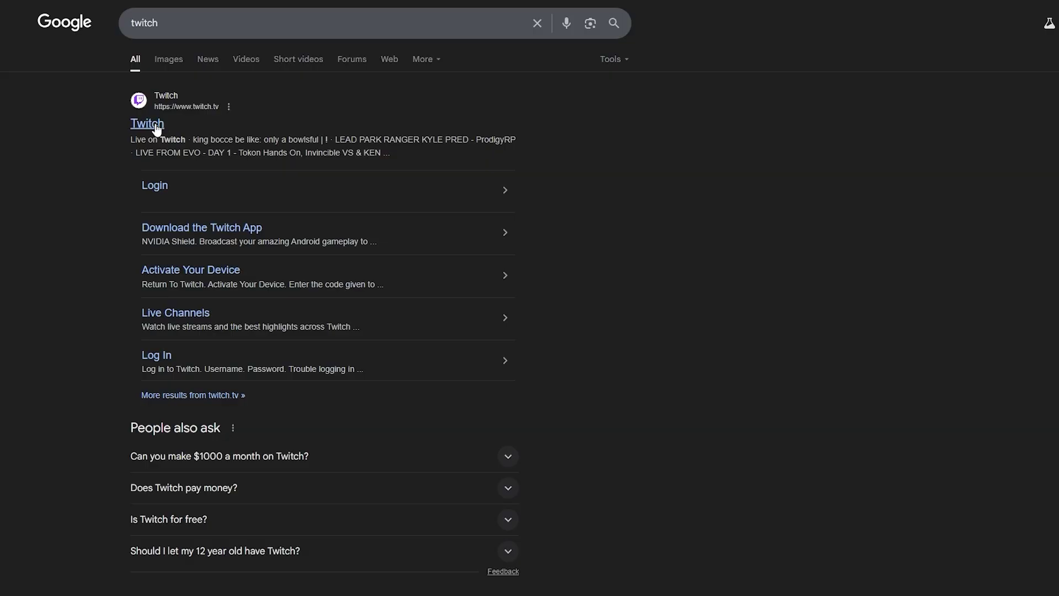
- Open Twitch from the search results and go to Jynxzi's live Clash Royale stream
click(156, 127)
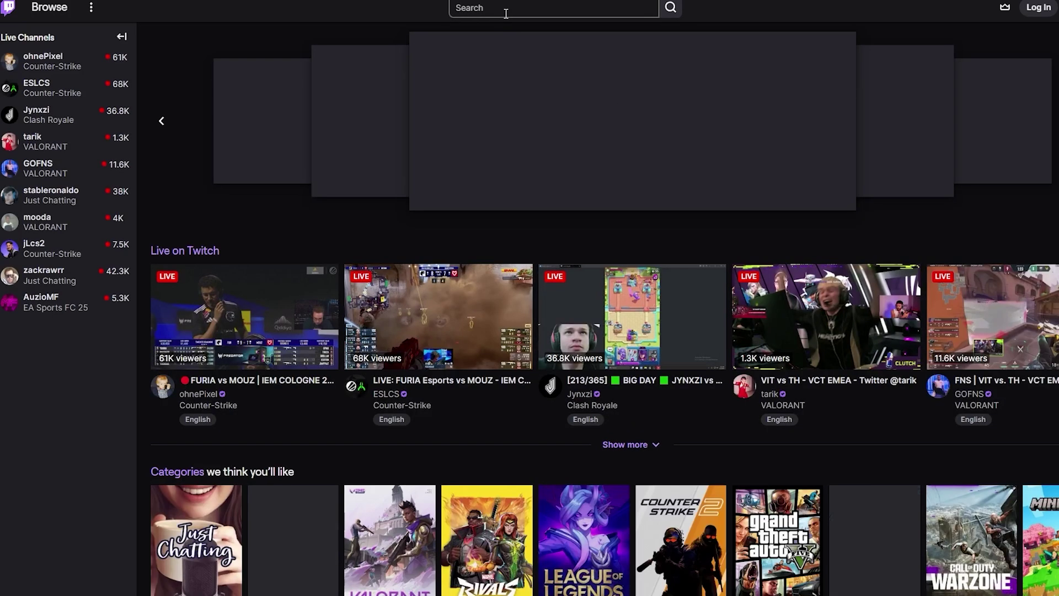
click(506, 11)
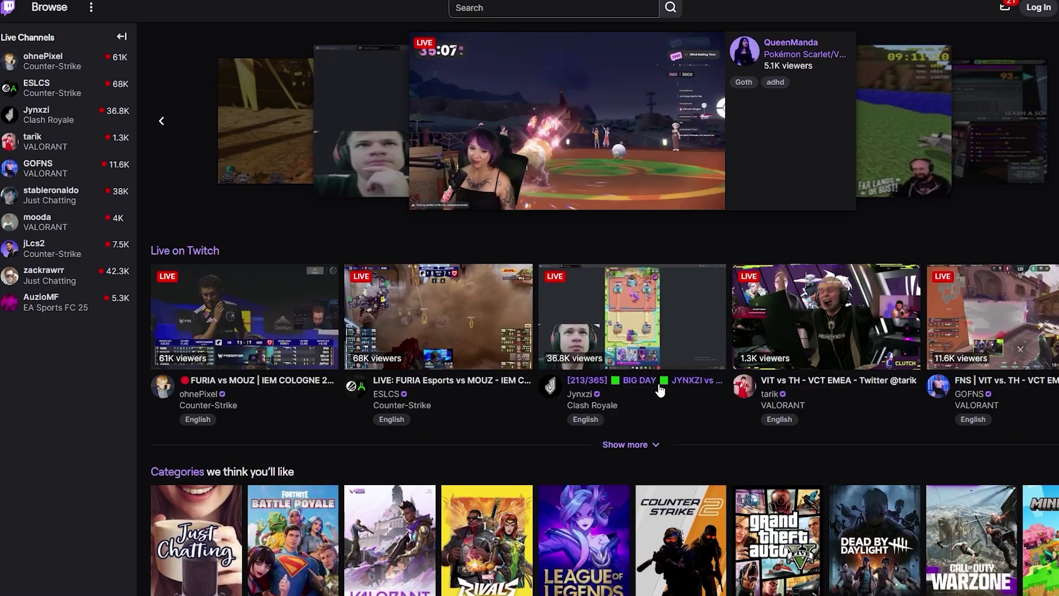
click(658, 384)
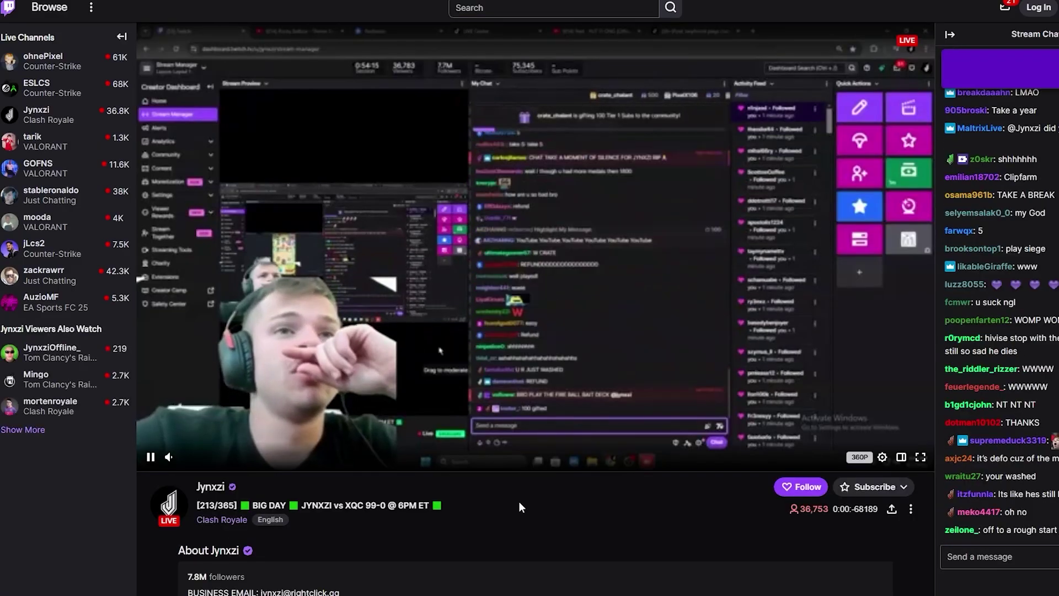
drag(347, 505, 385, 506)
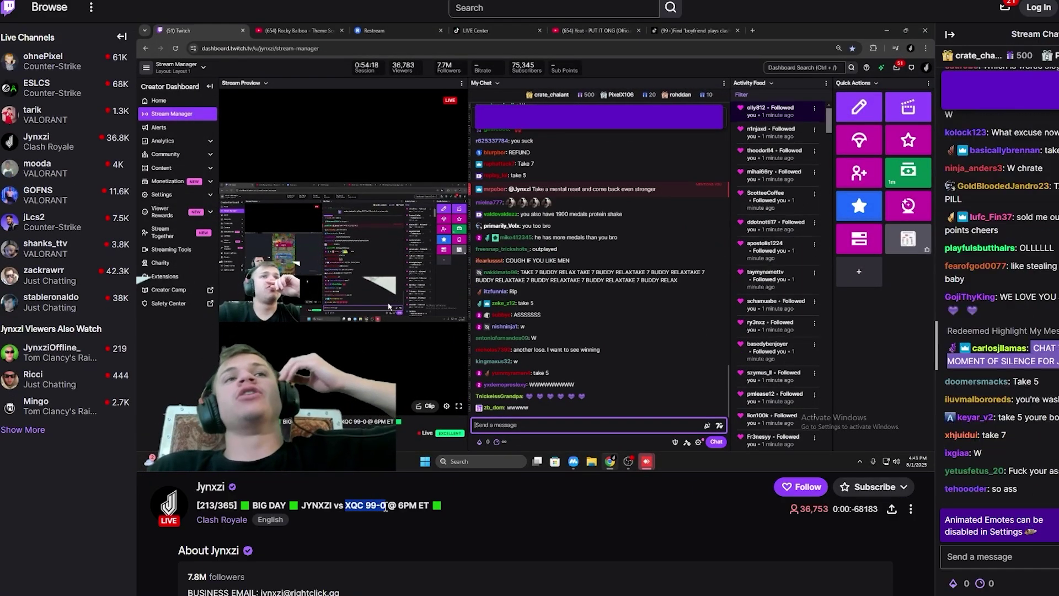
right_click(342, 310)
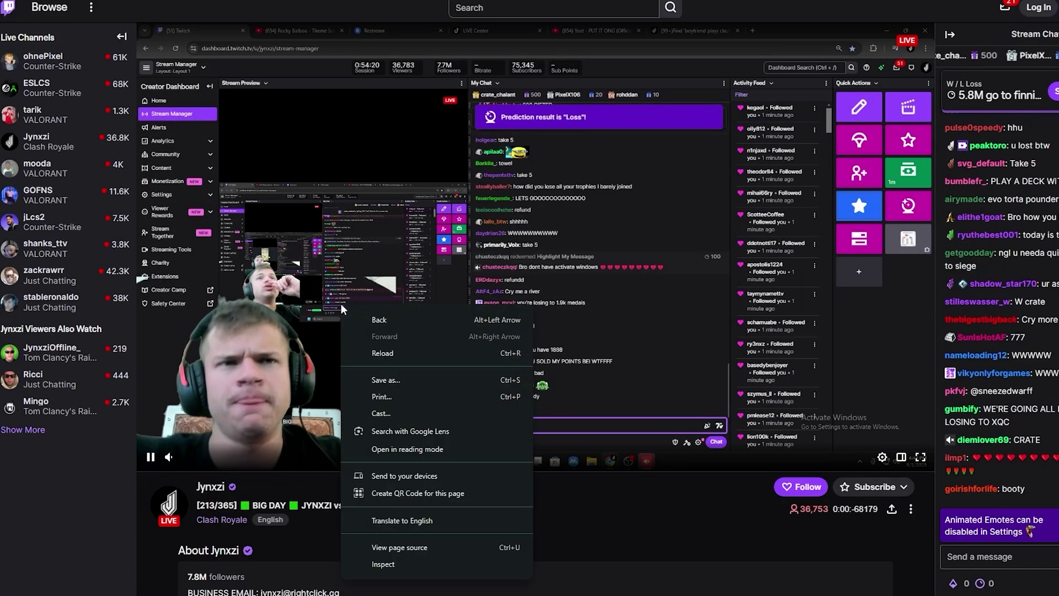
click(607, 524)
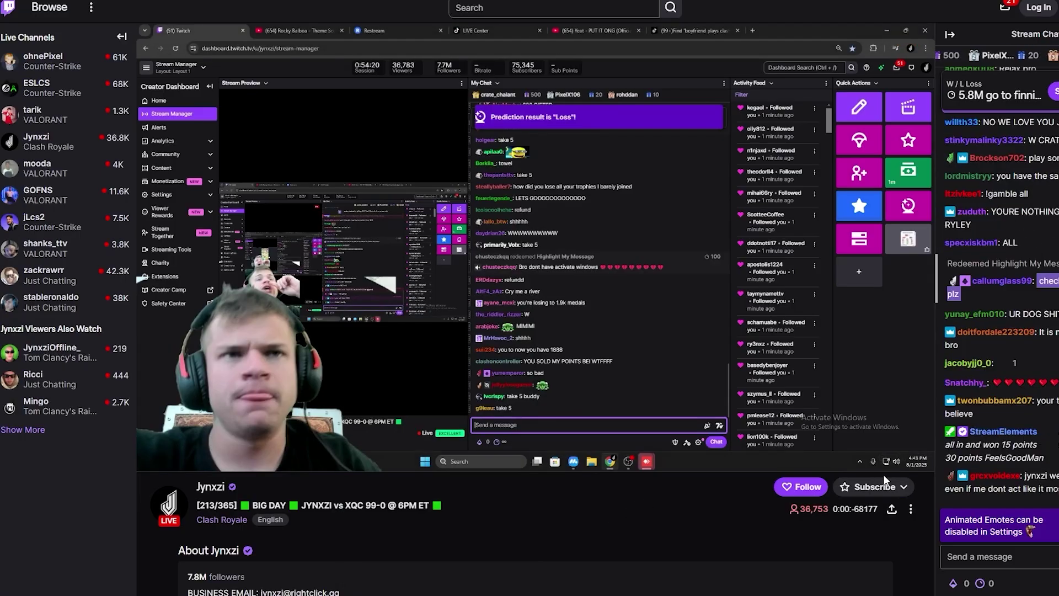
- Copy the Twitch stream's URL through its sharing options and paste it into OpusClip's video link field
click(892, 509)
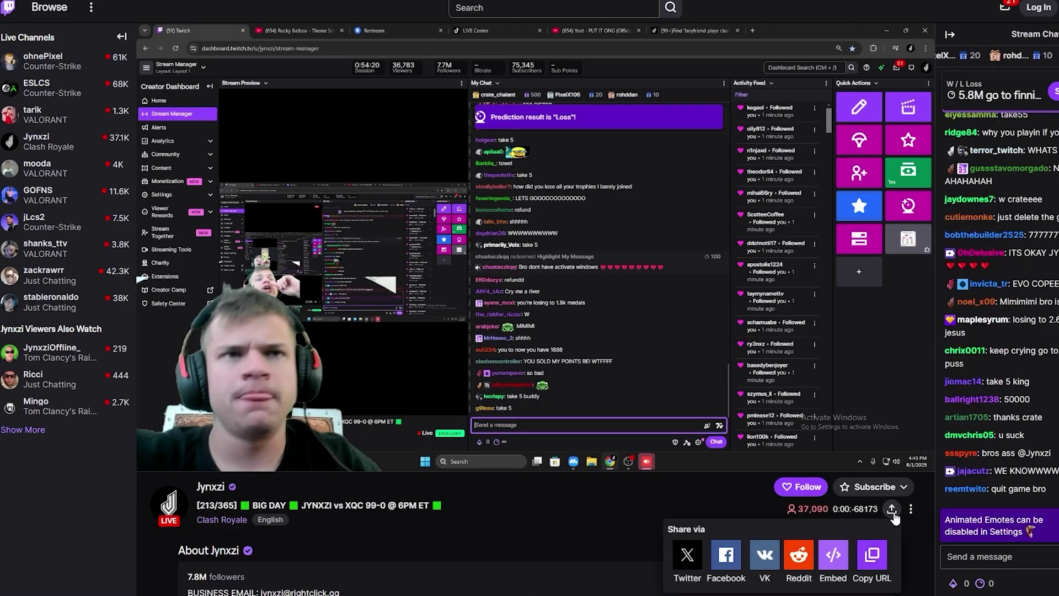
click(884, 564)
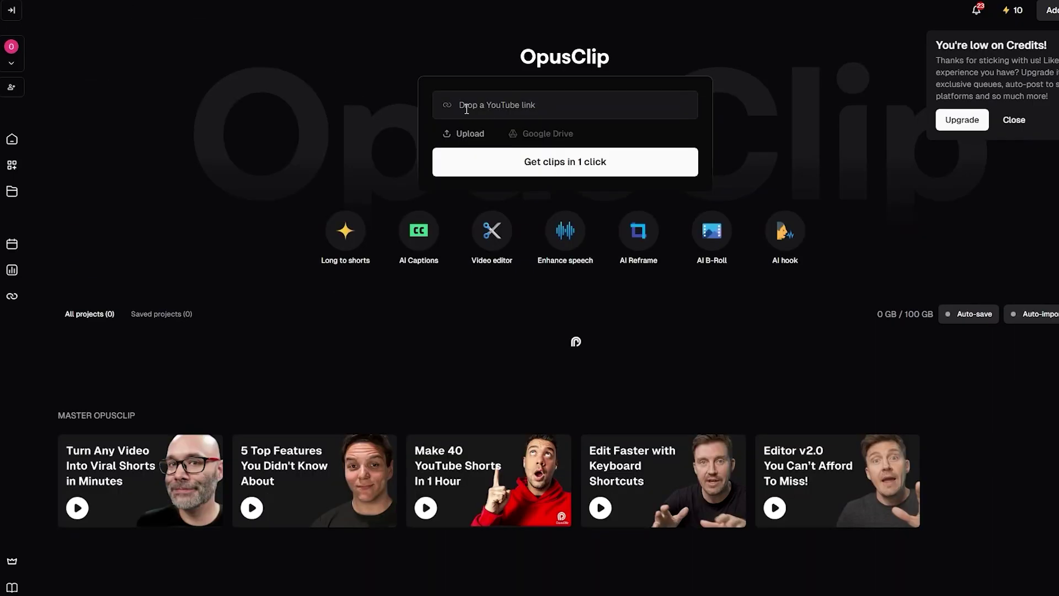
right_click(468, 109)
click(521, 257)
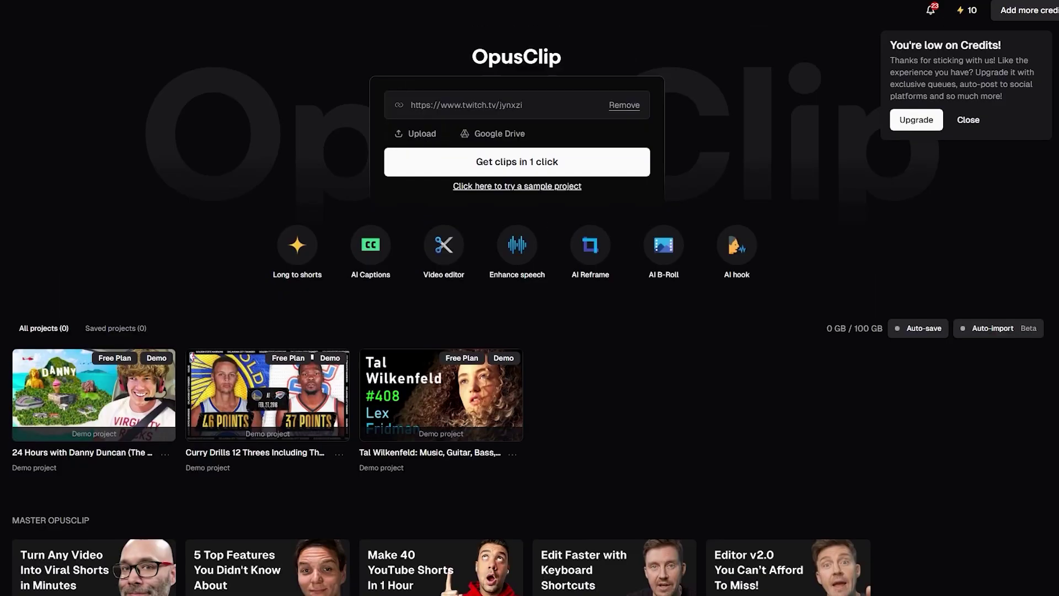
- Open YouTube in a new tab and search it for "jinxy"
key(ctrl+t)
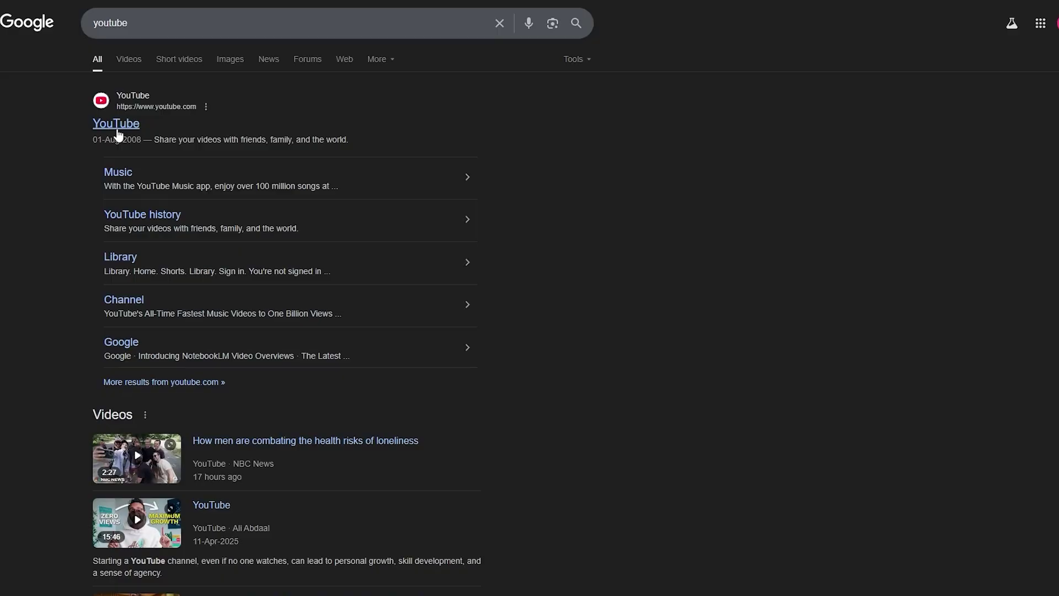
click(117, 131)
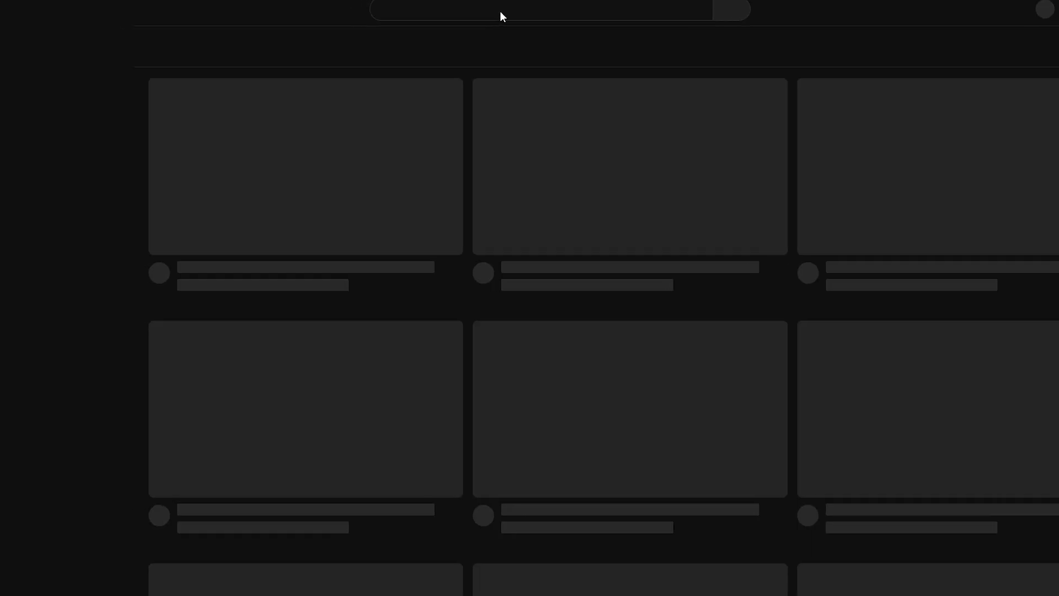
click(501, 12)
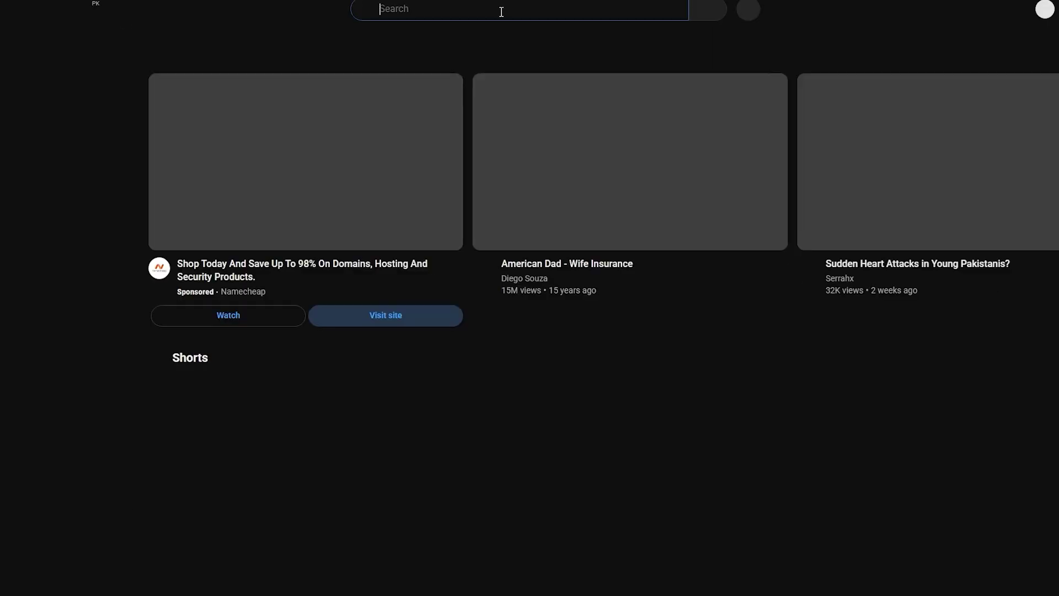
text(jinxy)
key(Return)
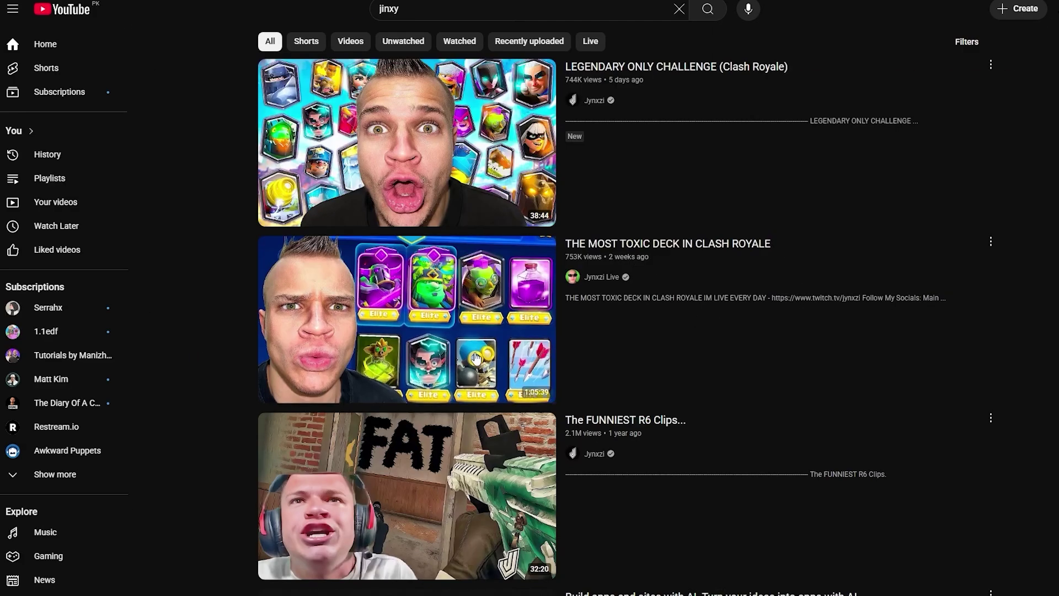
- Open the video "LEGENDARY ONLY CHALLENGE (Clash Royale)" and copy its web address
mouse_move(470, 357)
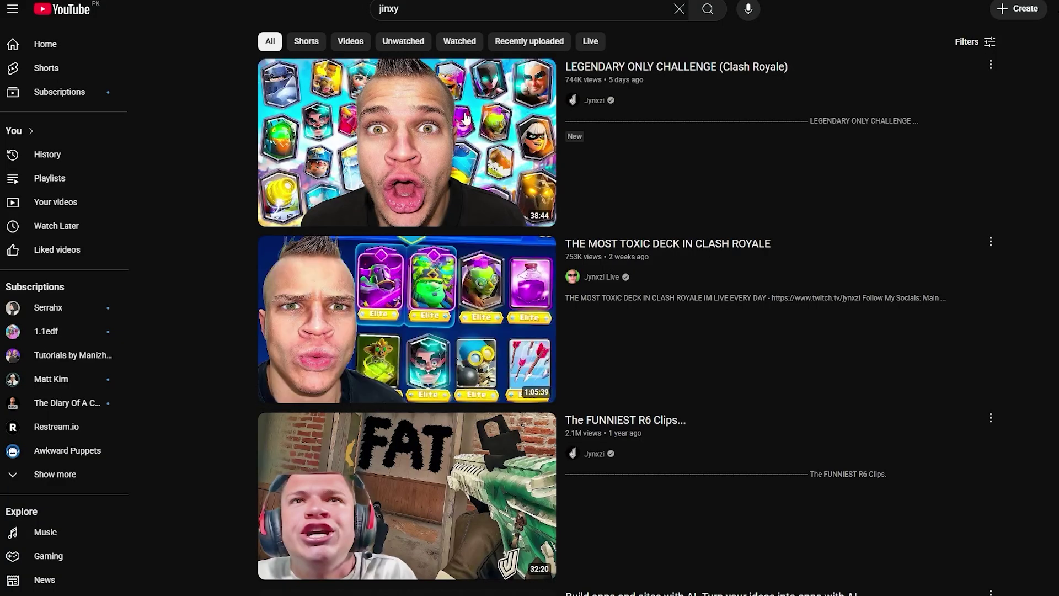
click(493, 176)
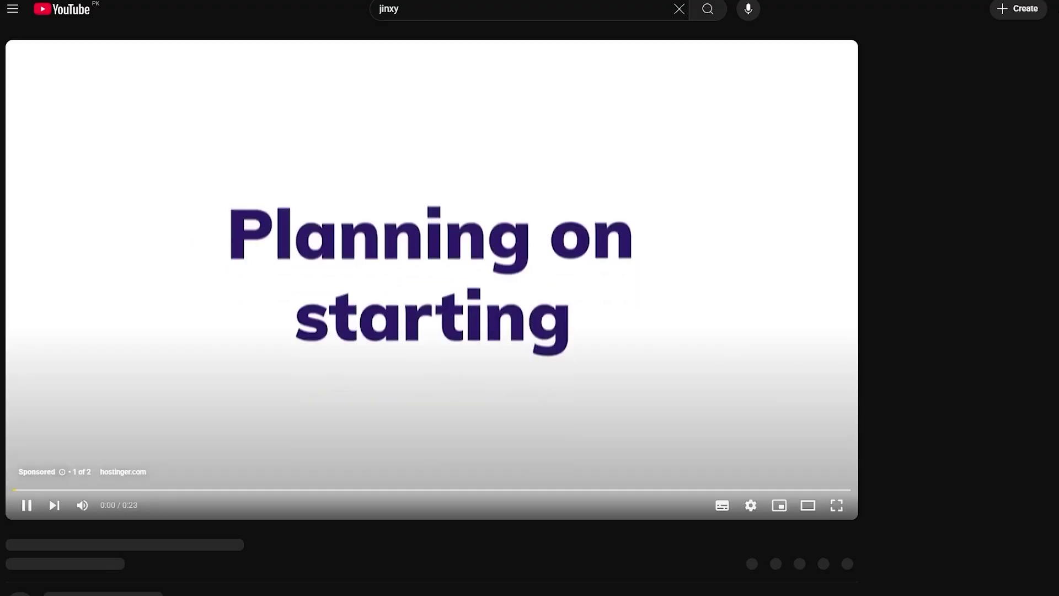
right_click(394, 6)
click(419, 78)
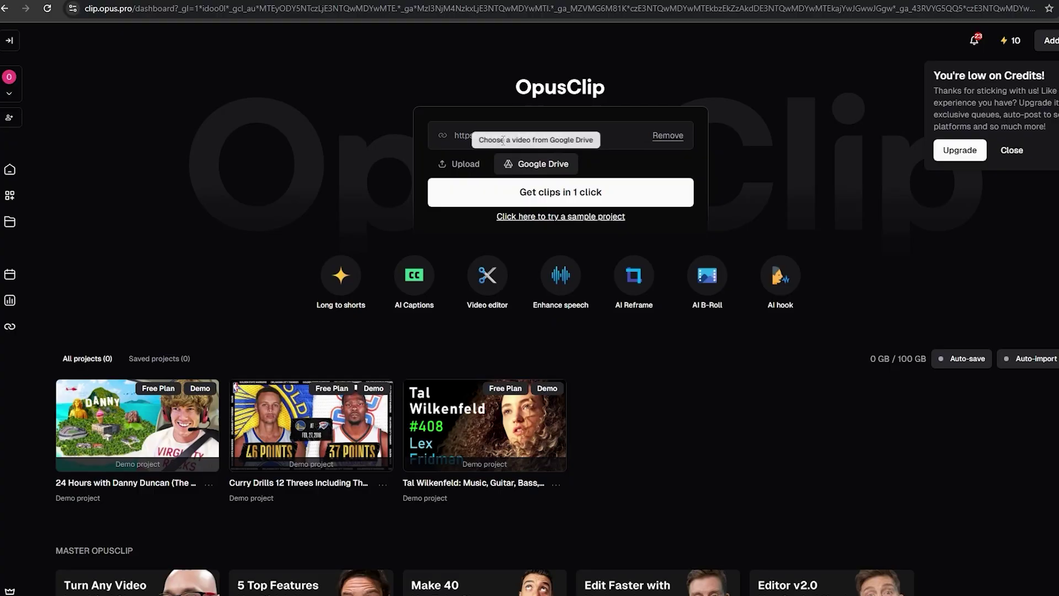
- Replace the Twitch link in OpusClip with the copied YouTube link and look over the clipping settings and quick presets
key(ctrl+a)
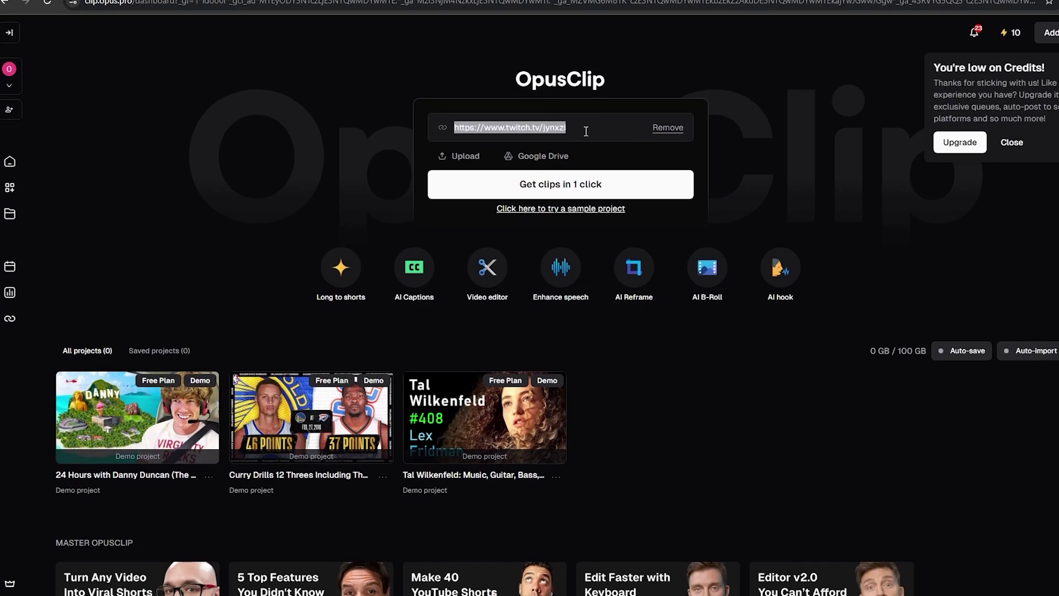
key(BackSpace)
right_click(562, 142)
click(617, 262)
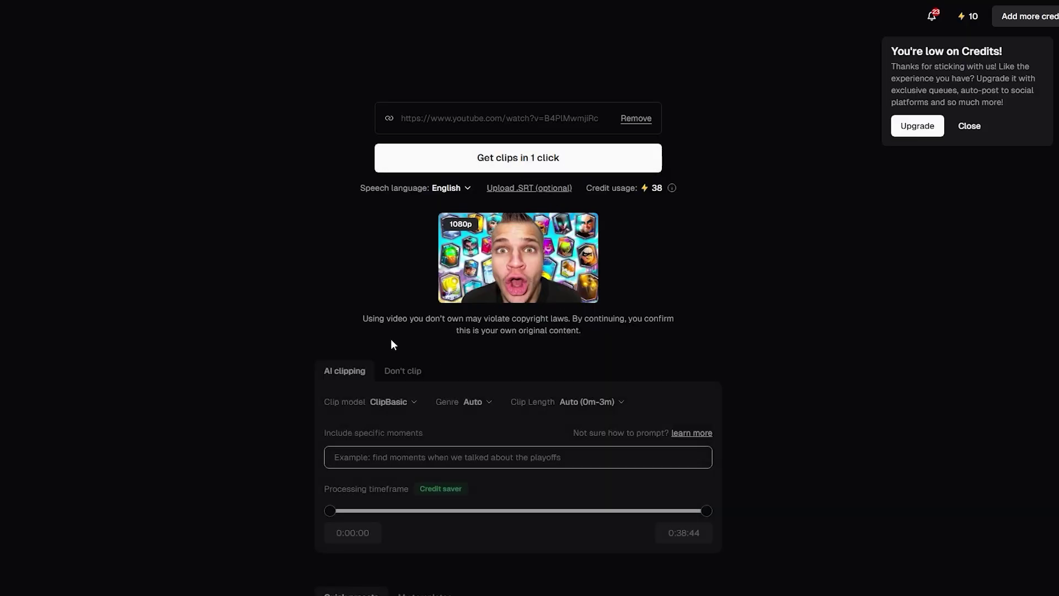
scroll(468, 322, down, 2)
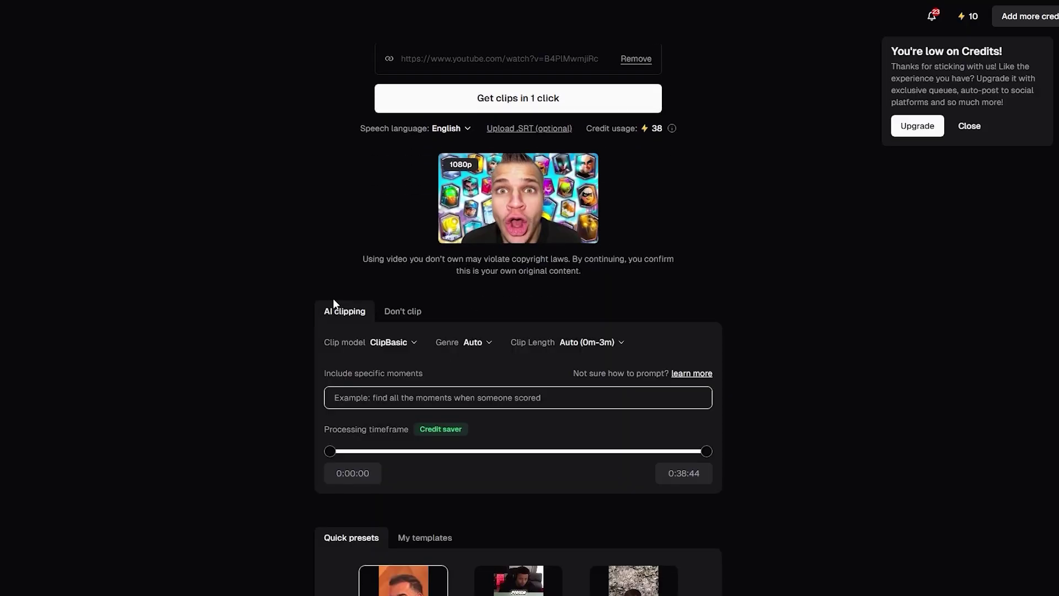
scroll(347, 315, down, 2)
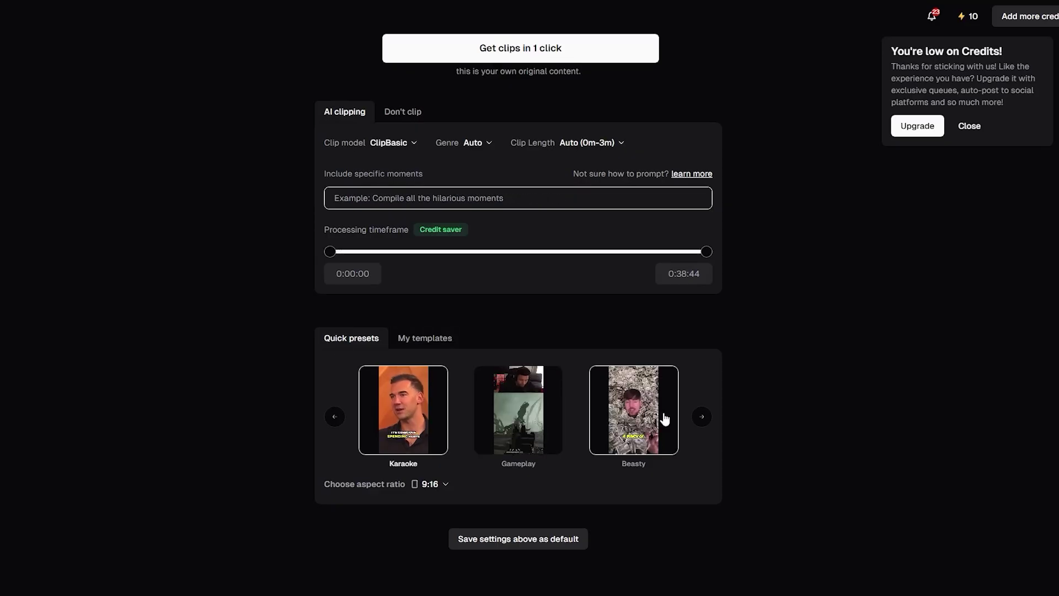
- Set AI clipping to model Auto, genre Gaming and clip length Auto (0m-3m), with the moments prompt "compile all the moments when theres screaming"
click(425, 339)
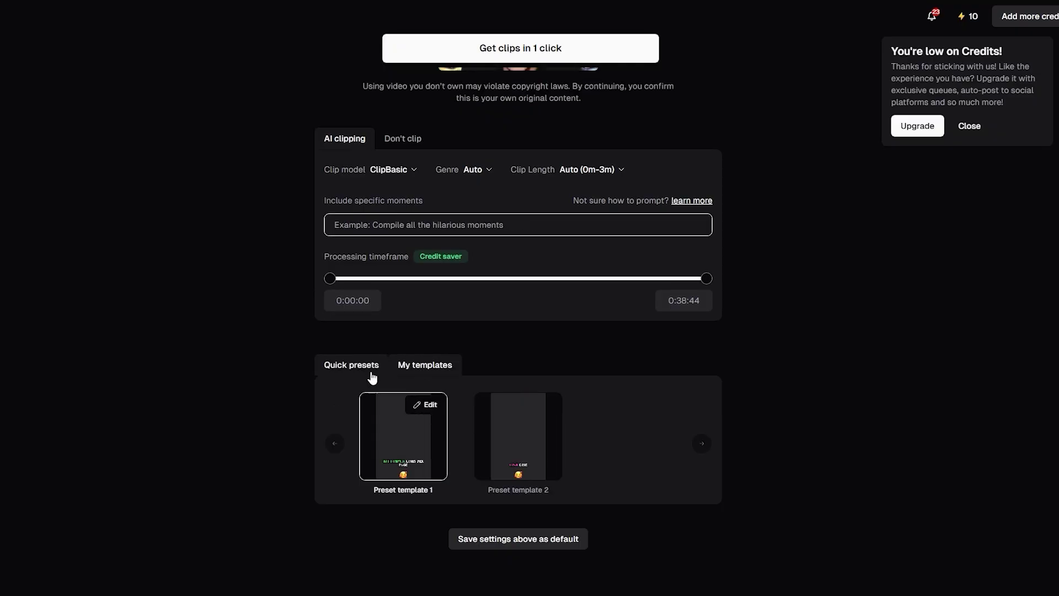
scroll(373, 377, up, 2)
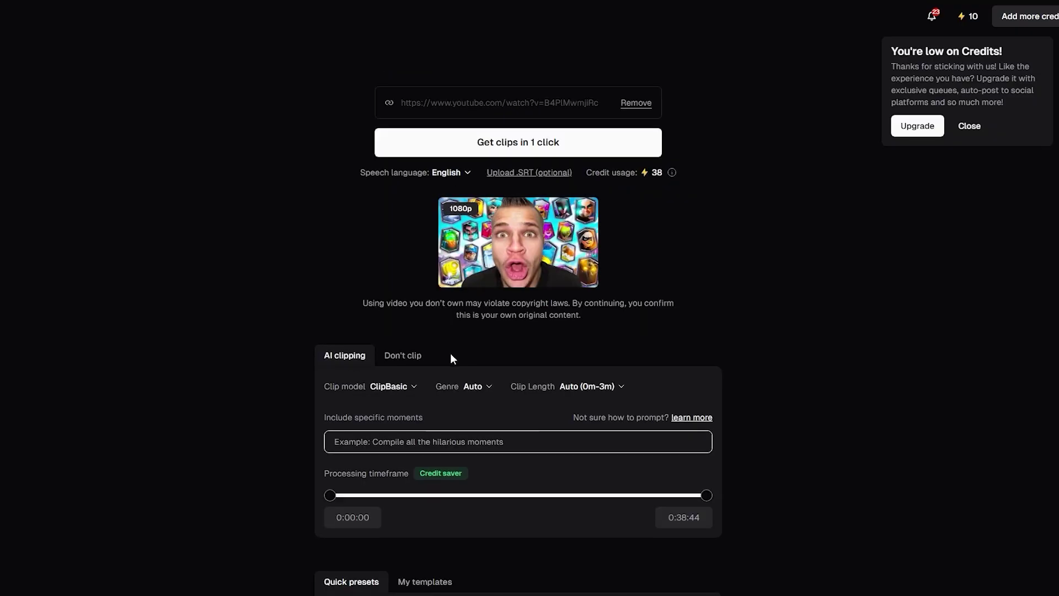
click(413, 388)
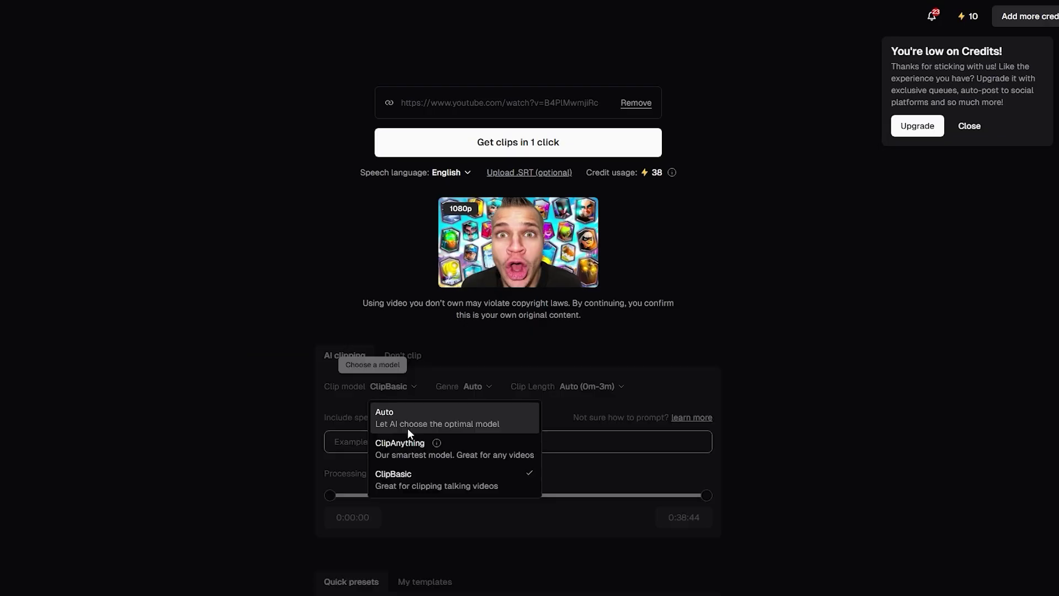
click(408, 428)
click(458, 386)
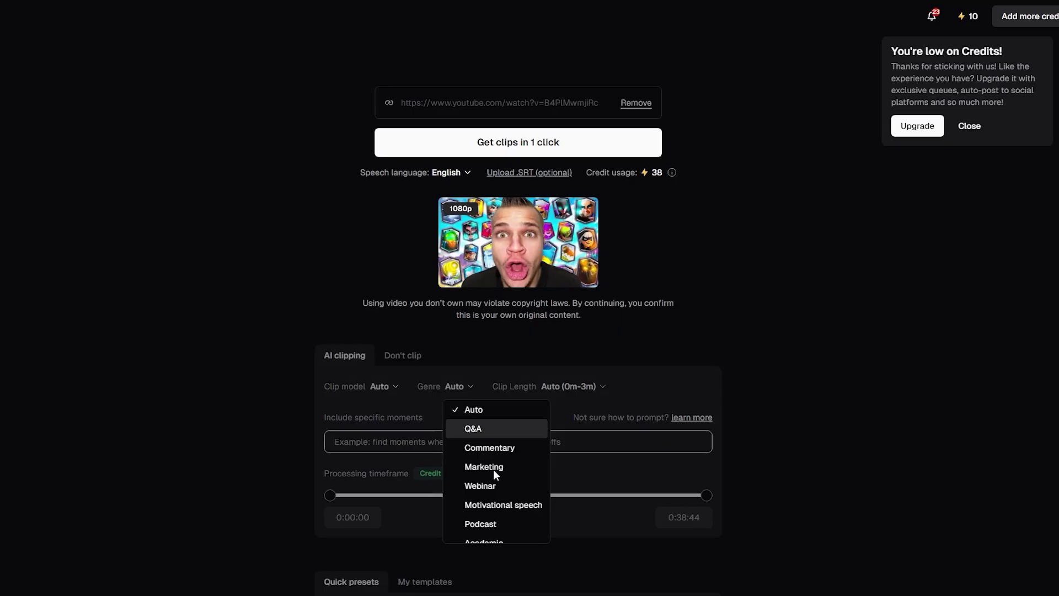
scroll(497, 473, down, 3)
click(478, 535)
click(604, 387)
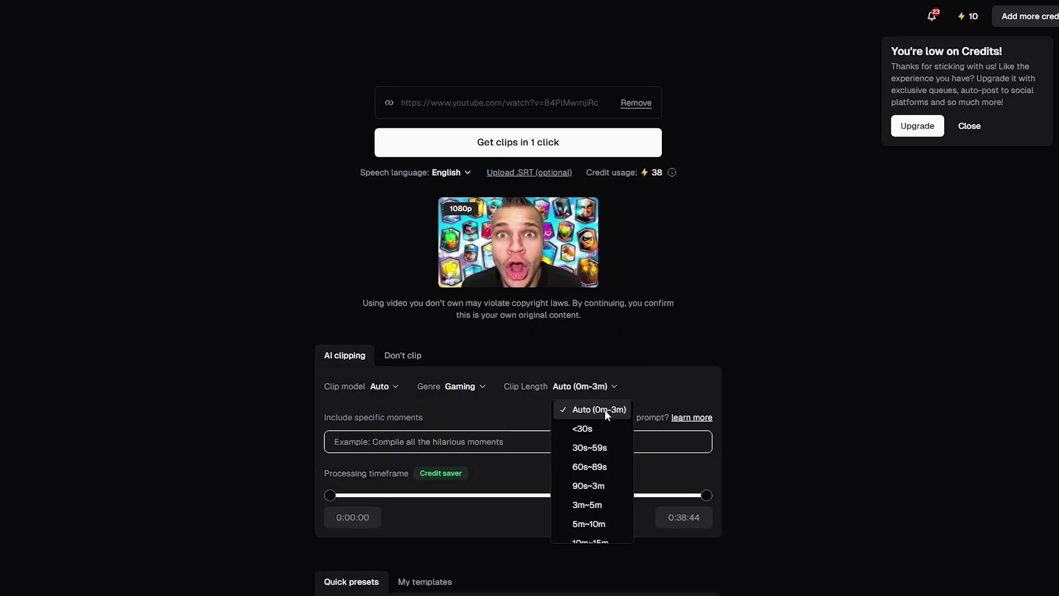
click(604, 410)
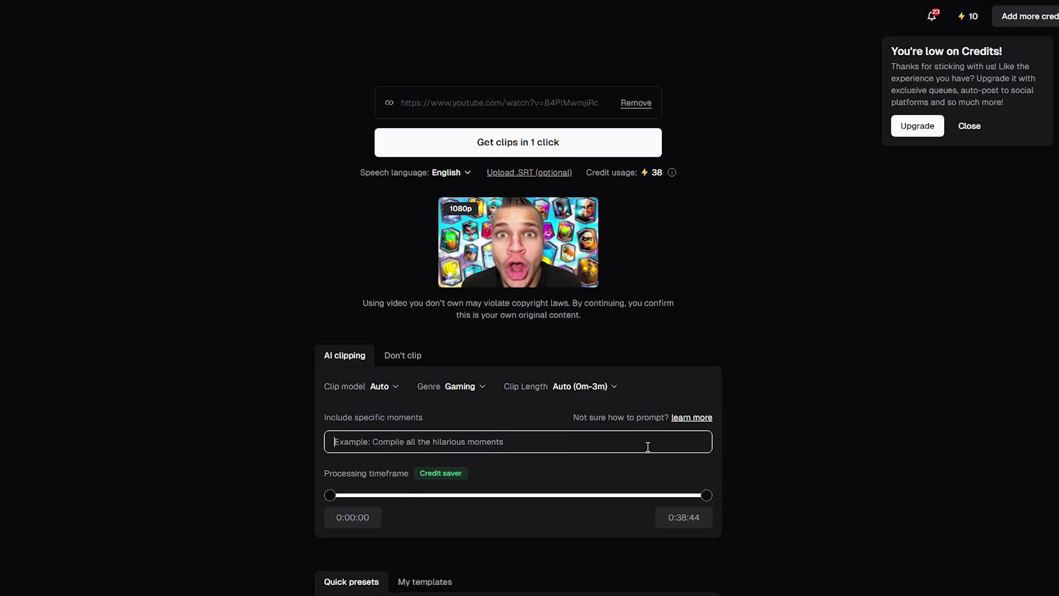
text(compile all the moments when theres screaming)
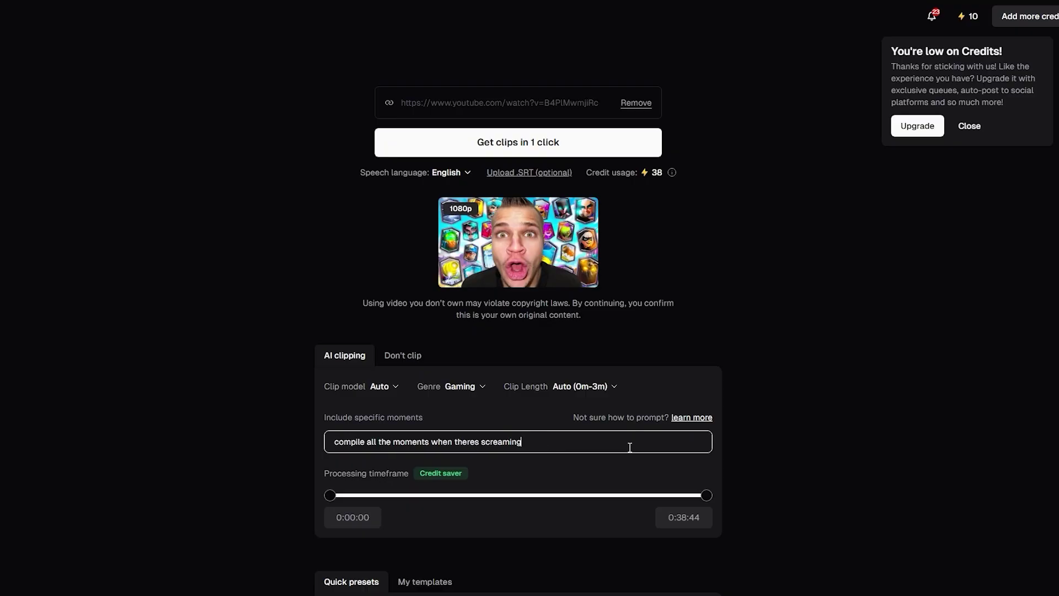
- Select the Gameplay quick preset and save the current clipping settings as default
scroll(792, 386, down, 5)
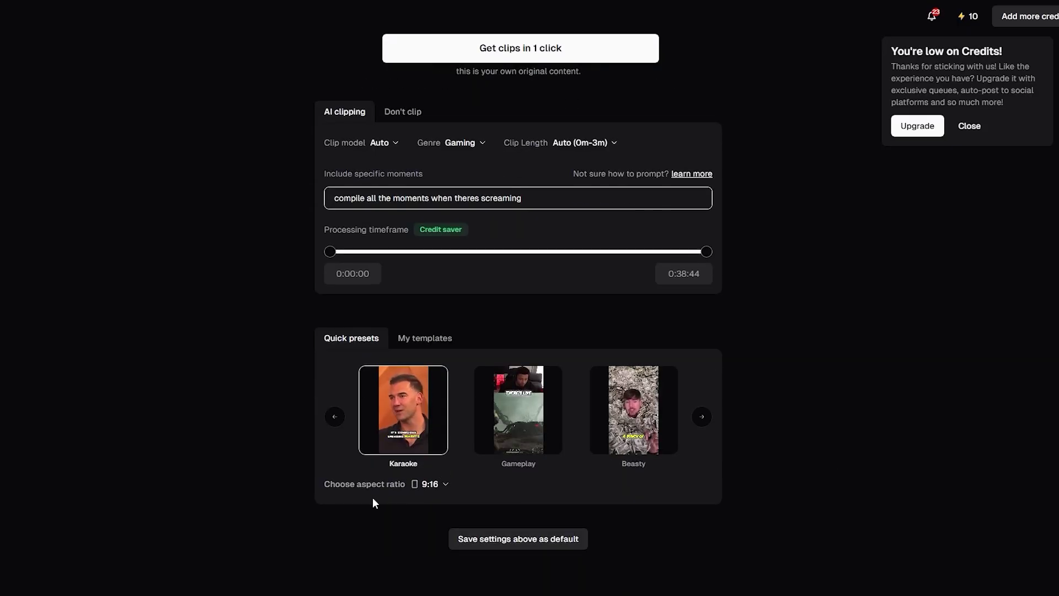
click(542, 422)
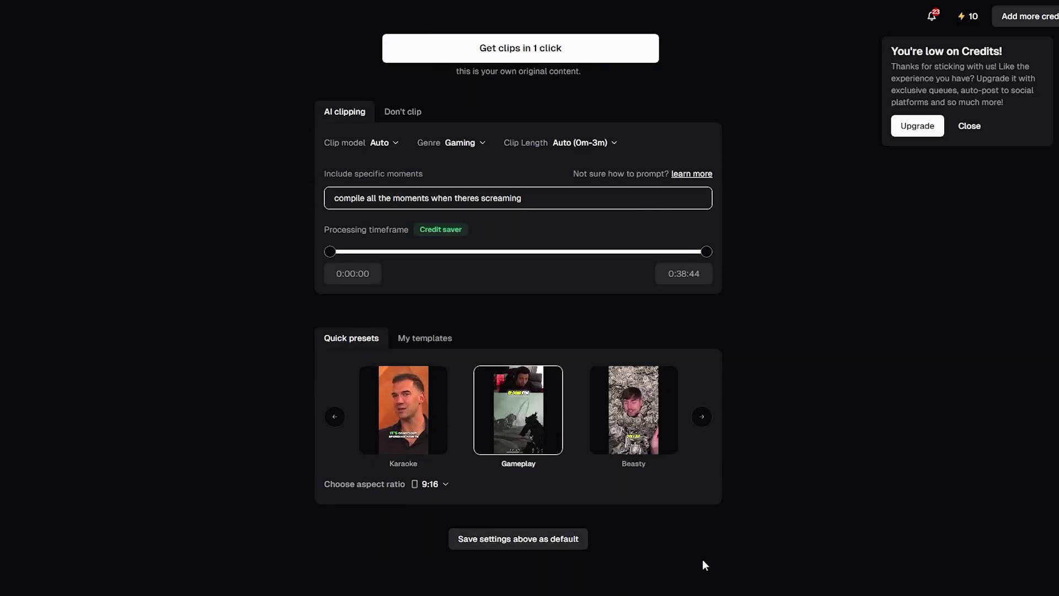
click(553, 545)
double_click(553, 545)
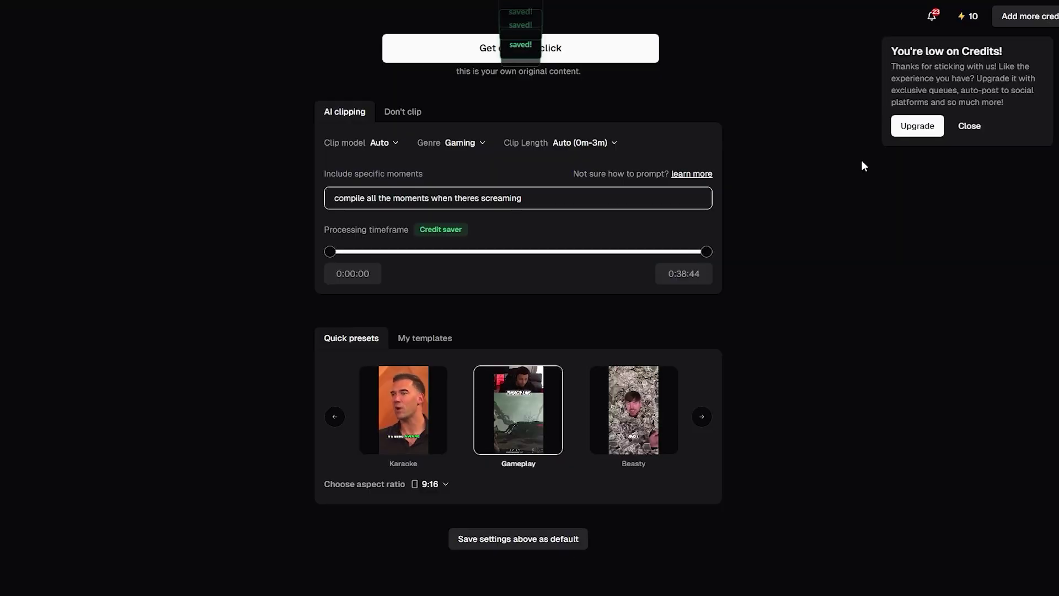
- Try to generate the clips and shorten the processing timeframe to end at 0:07:58
scroll(507, 4, up, 2)
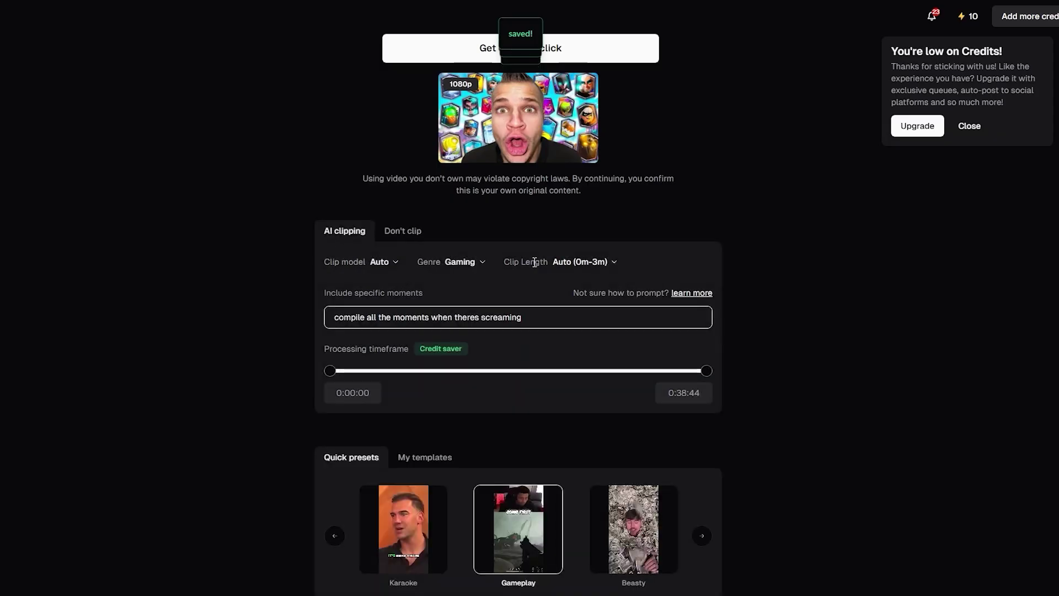
scroll(534, 262, up, 3)
click(497, 163)
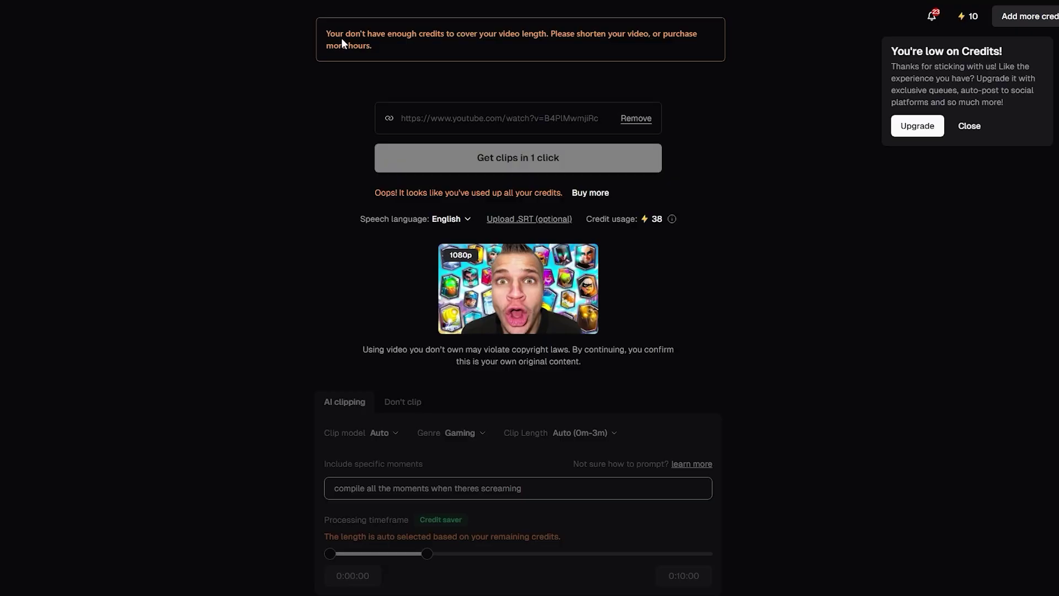
drag(342, 38, 590, 38)
drag(428, 434, 406, 434)
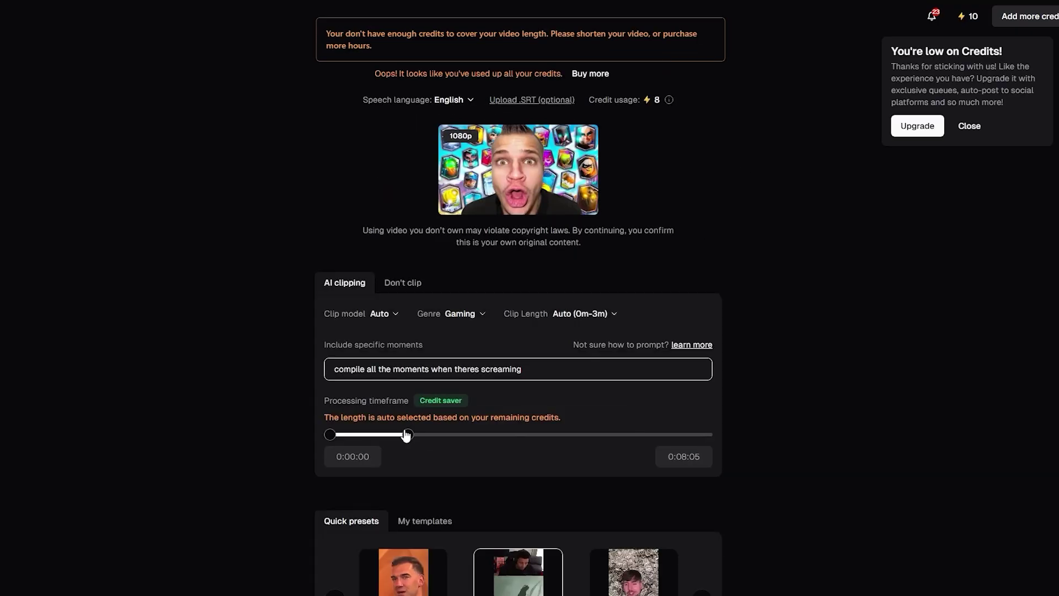
scroll(491, 209, down, 4)
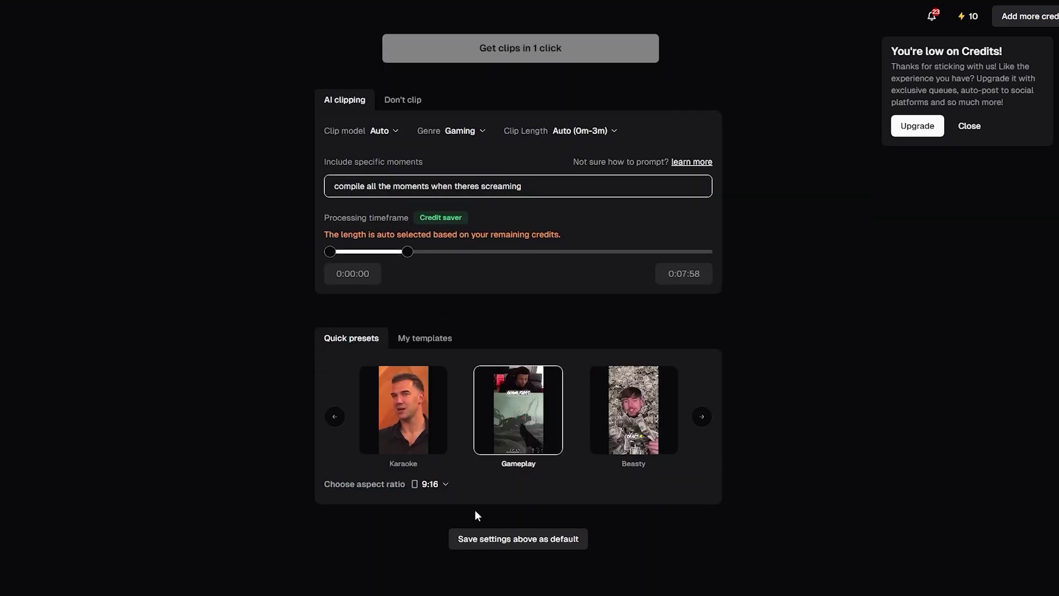
scroll(538, 546, up, 6)
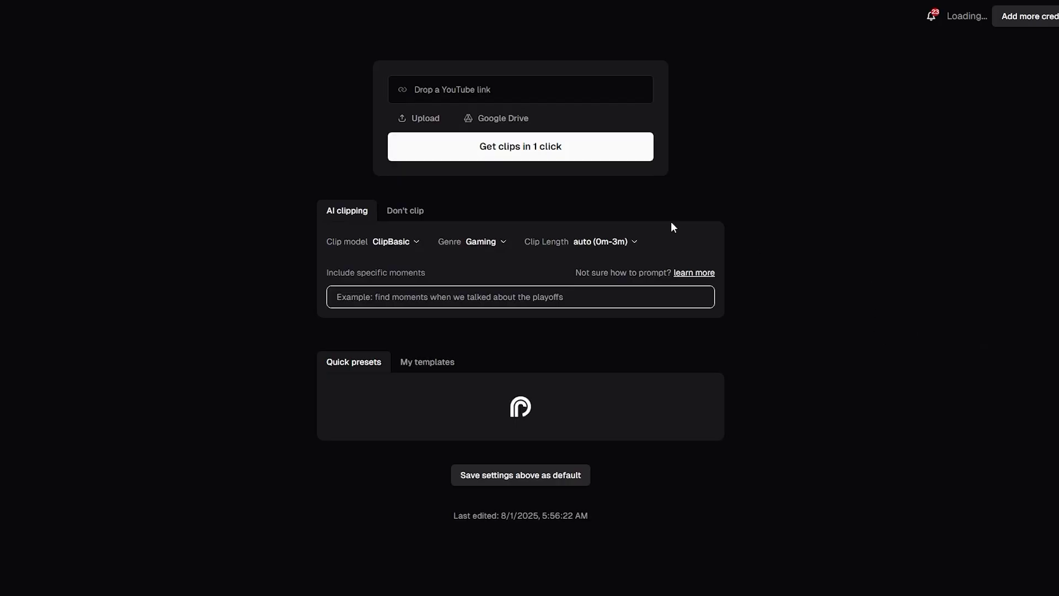
- Paste the YouTube video link again and generate clips from its 0:20:48 to 0:27:30 section
right_click(492, 109)
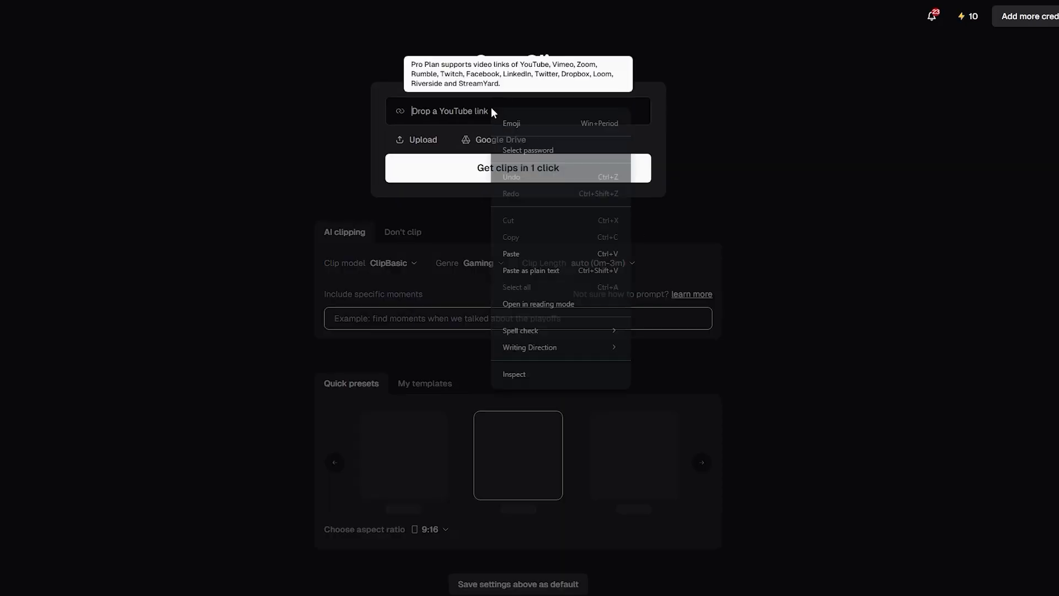
click(533, 250)
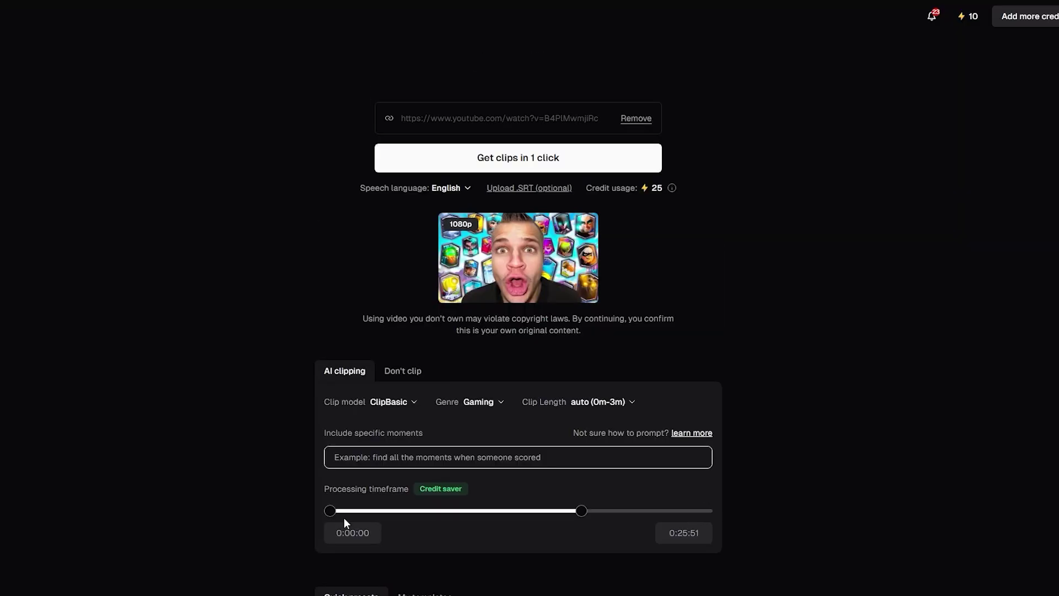
drag(343, 518, 533, 515)
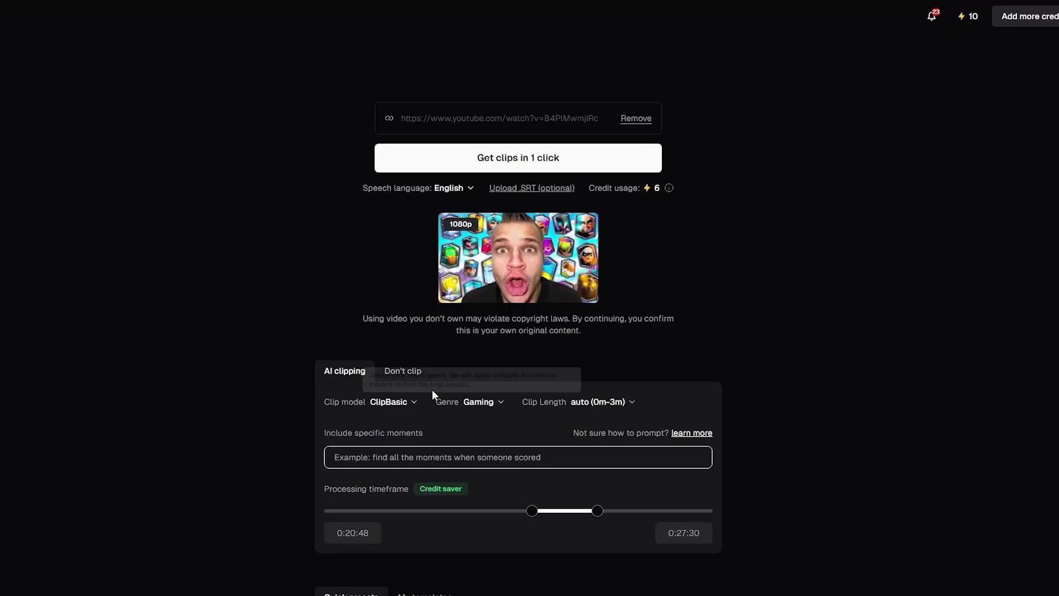
scroll(432, 390, down, 5)
scroll(548, 390, up, 5)
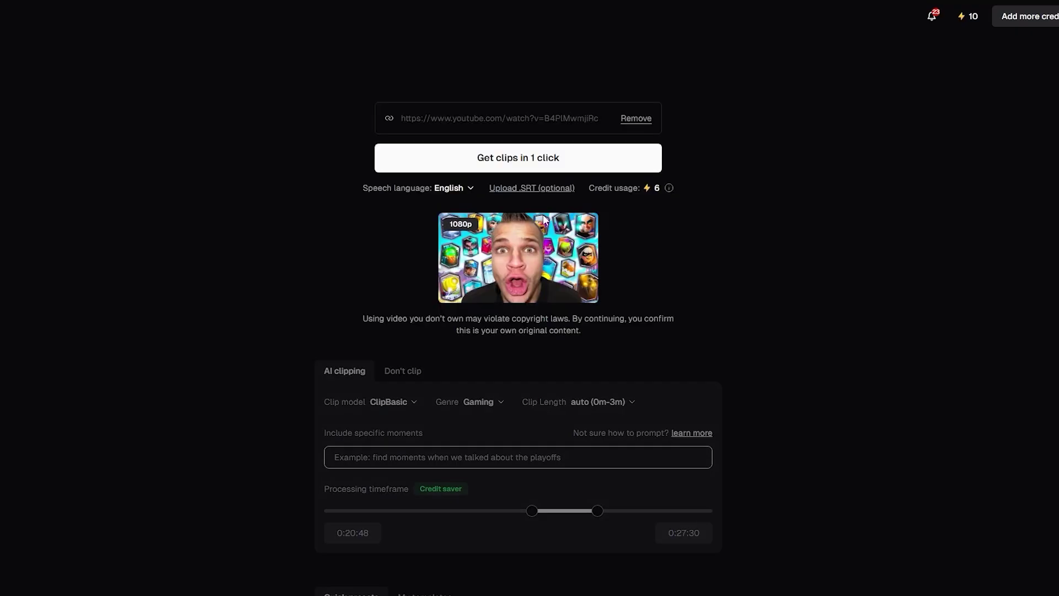
click(538, 168)
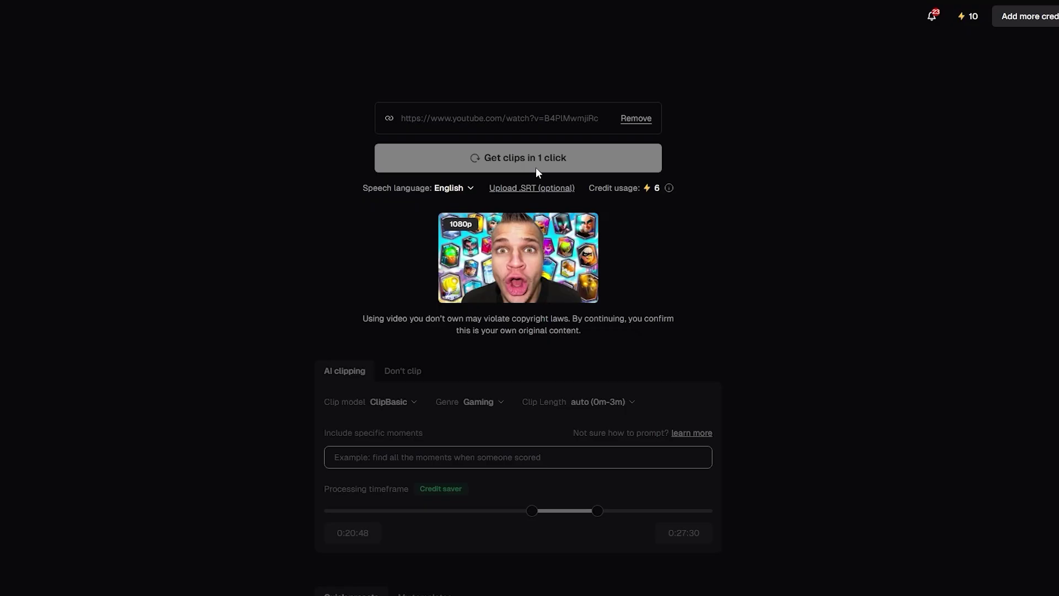
scroll(246, 153, down, 1)
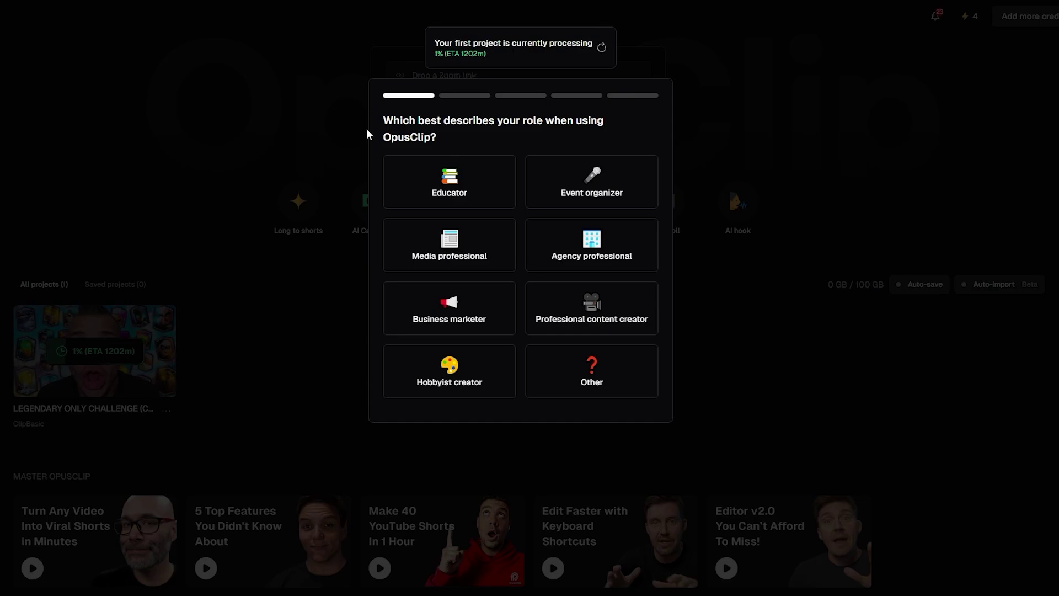
- Complete the onboarding survey with Professional content creator, Small business (1-50 employees) and OpusClip YouTube channel among the answers, and dismiss the YouTube auto-import offer
drag(367, 133, 534, 122)
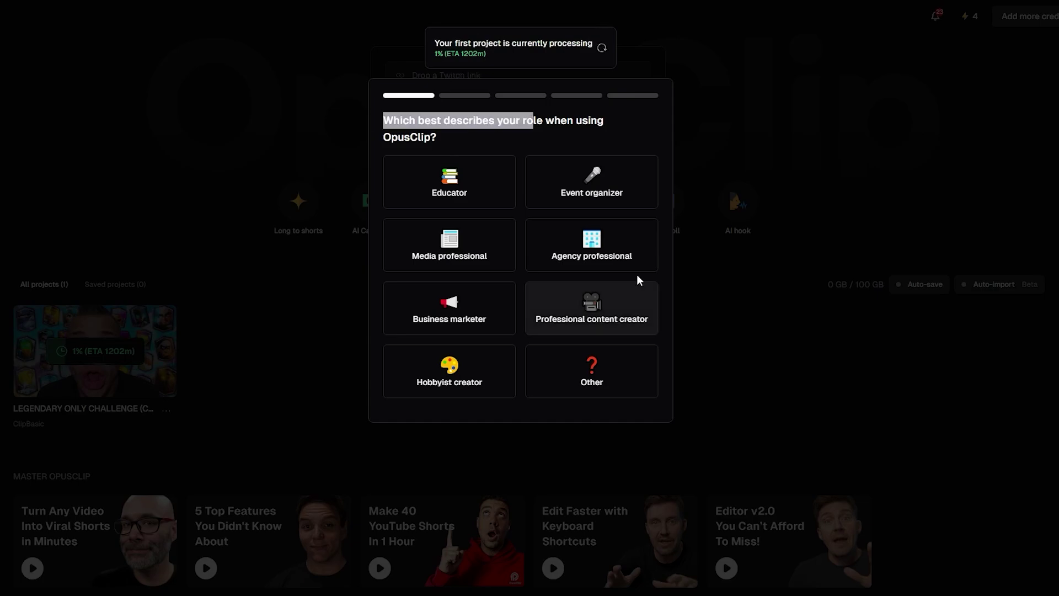
click(635, 290)
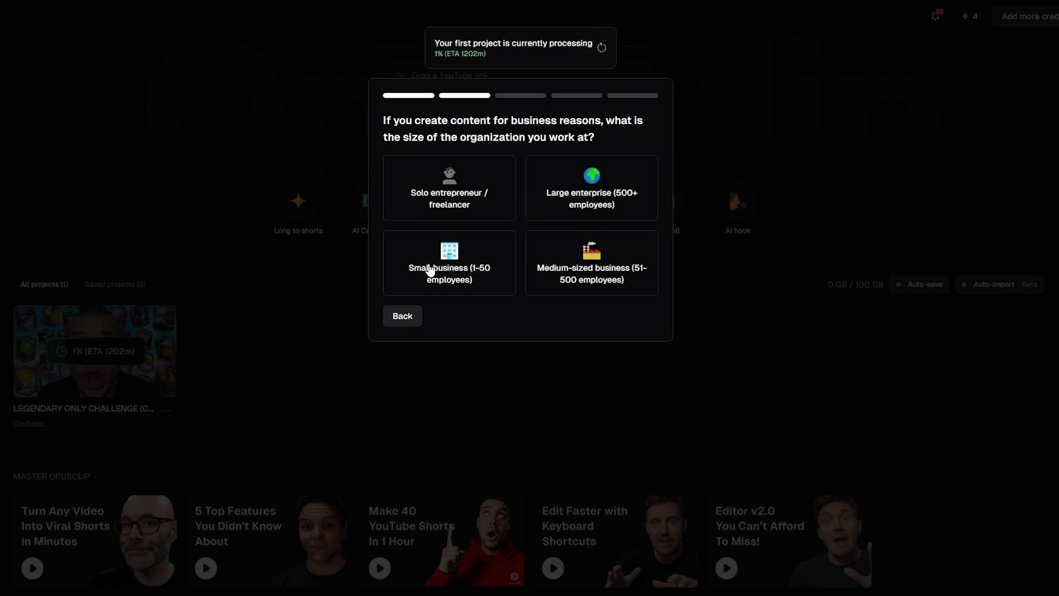
click(431, 270)
click(425, 339)
click(534, 229)
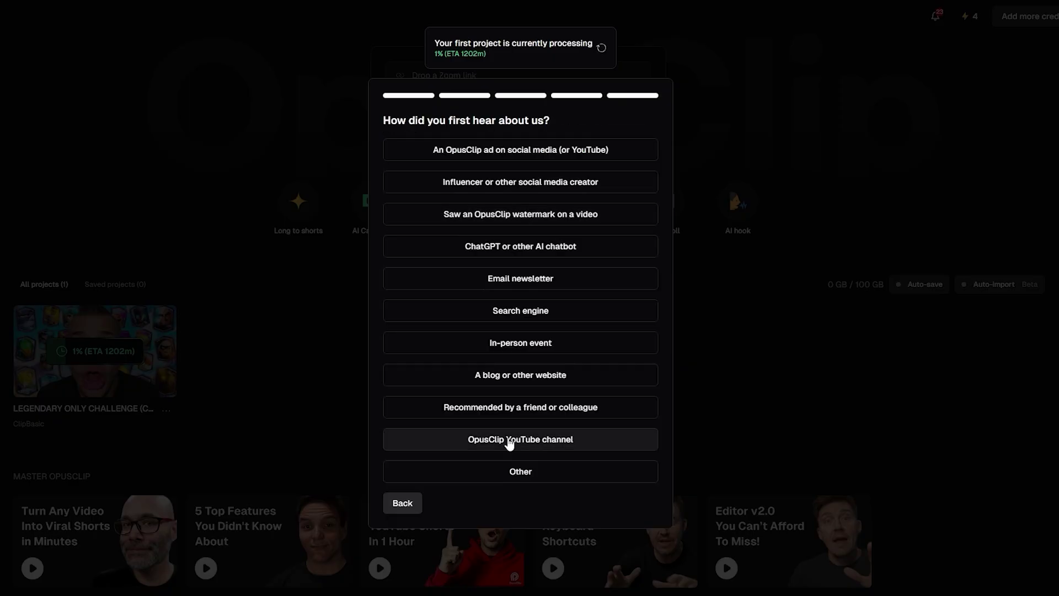
click(509, 440)
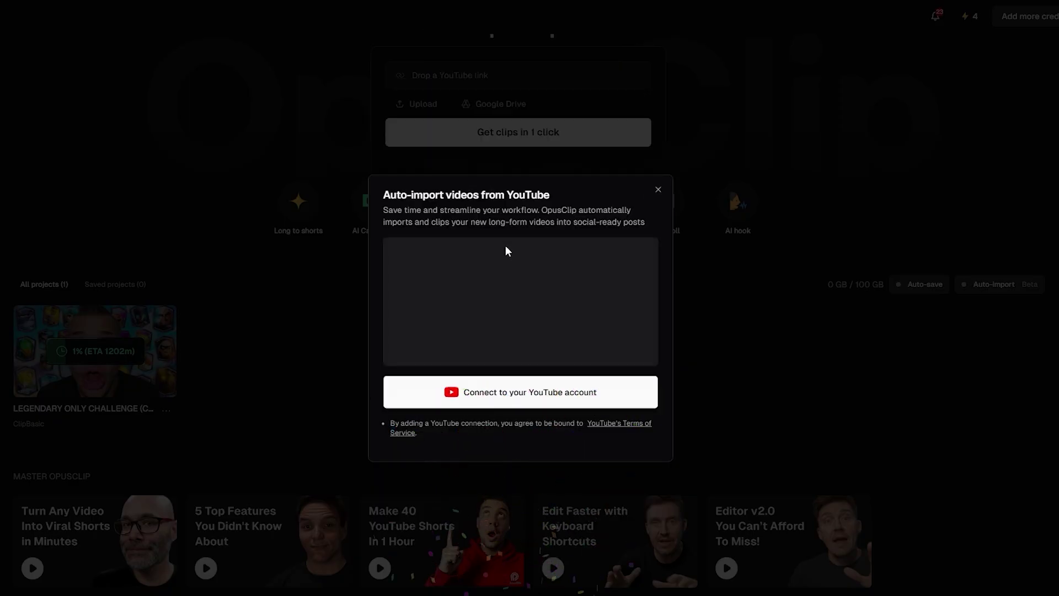
key(Escape)
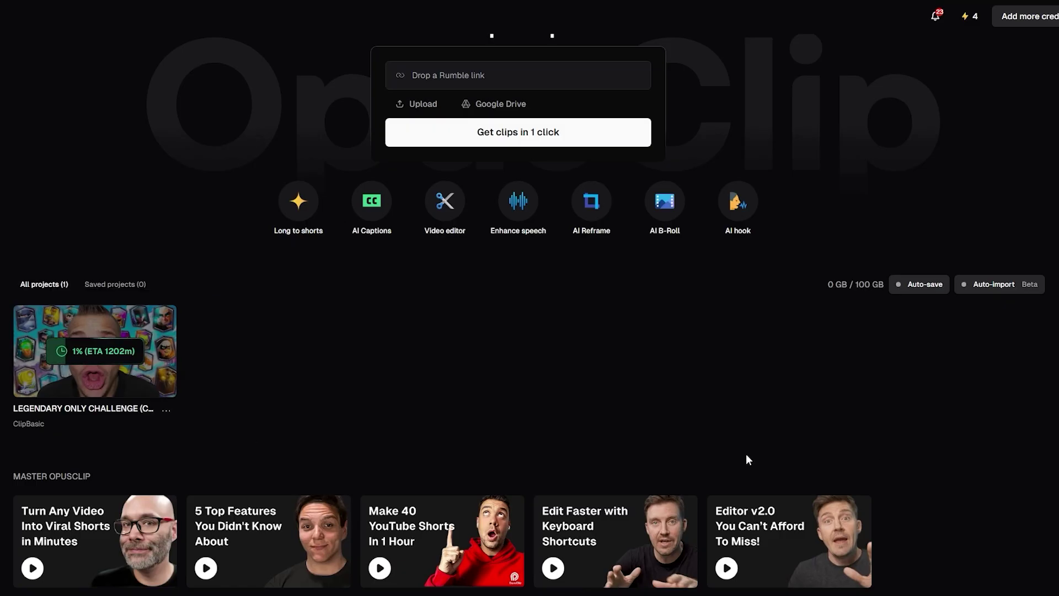
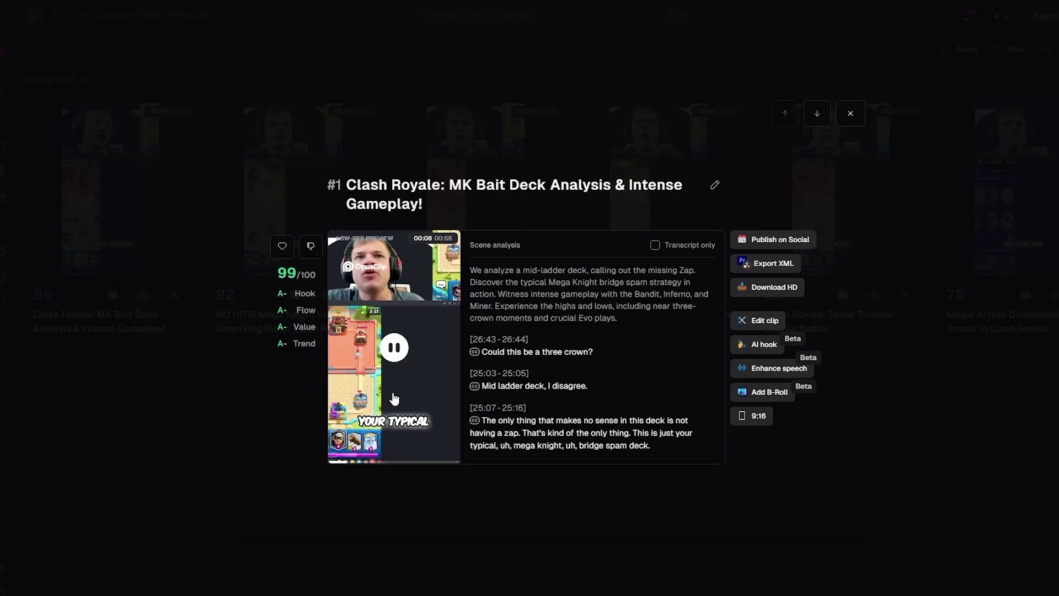
- Preview the clip "Clash Royale: MK Bait Deck Analysis & Intense Gameplay!", change its aspect ratio to 16:9 and close it
drag(382, 460, 683, 392)
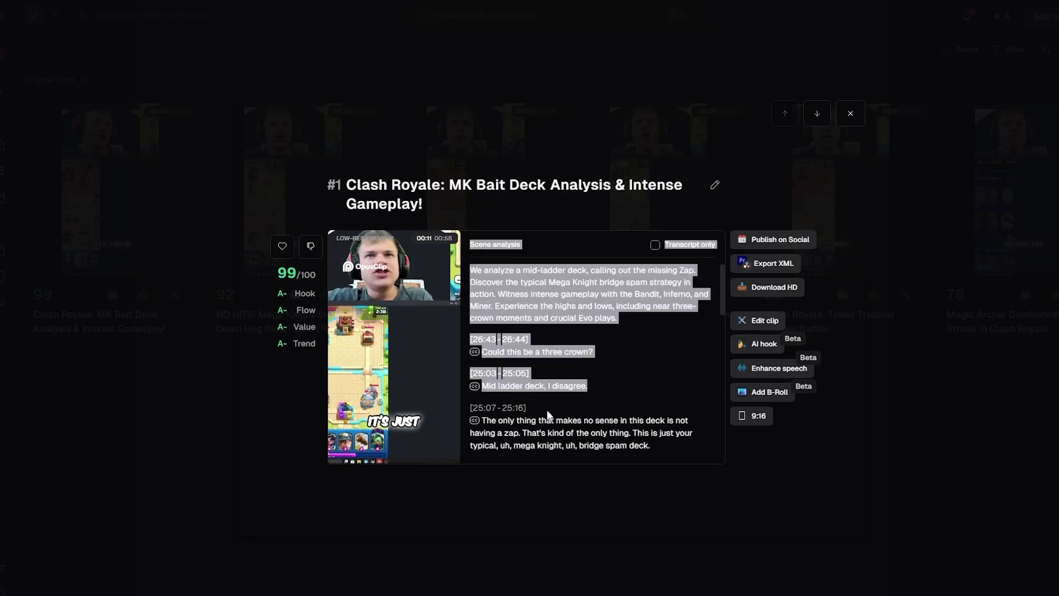
click(397, 401)
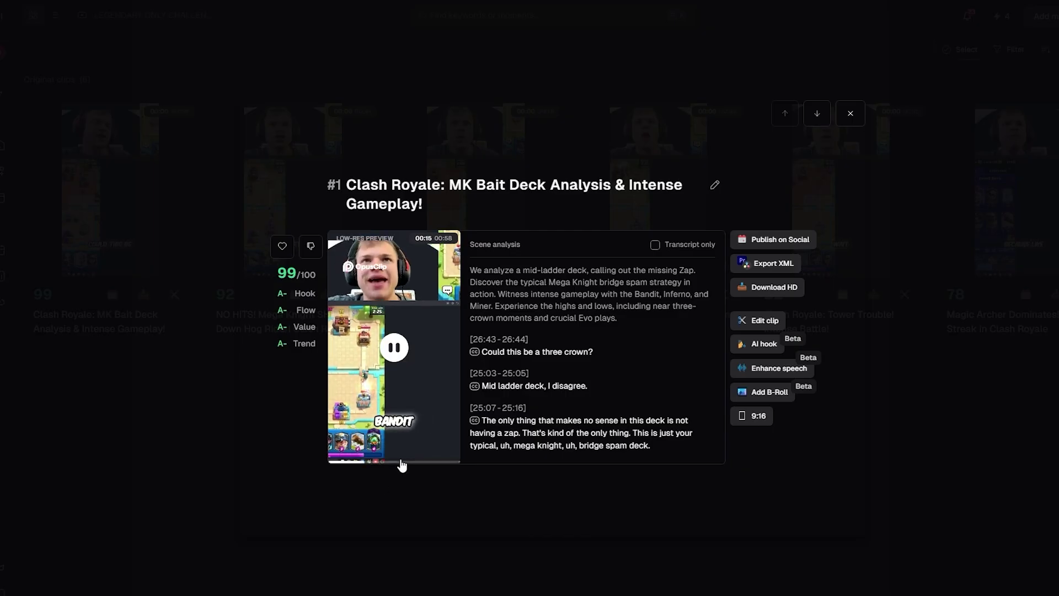
click(757, 419)
click(758, 418)
click(758, 418)
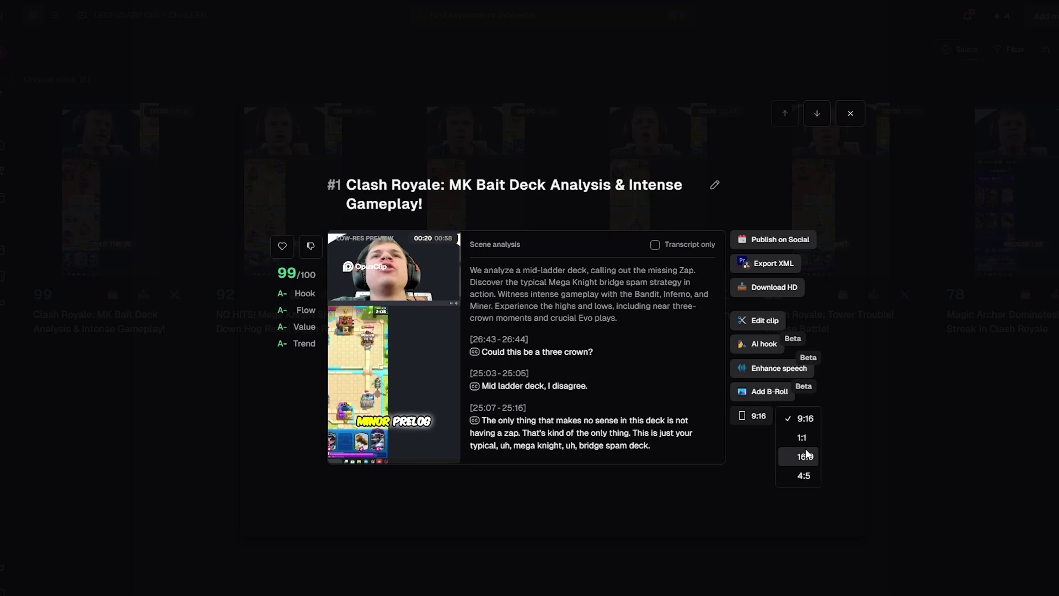
click(804, 449)
key(Escape)
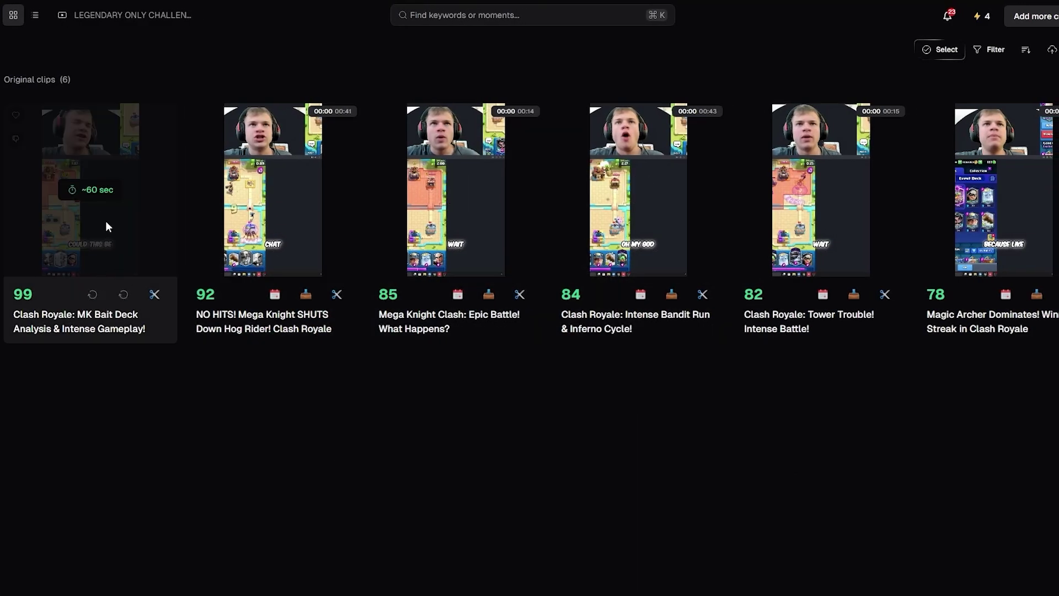
- Preview the clip "NO HITS! Mega Knight SHUTS Down Hog Rider! Clash Royale" and return to the home page with the projects and AI tools
click(250, 223)
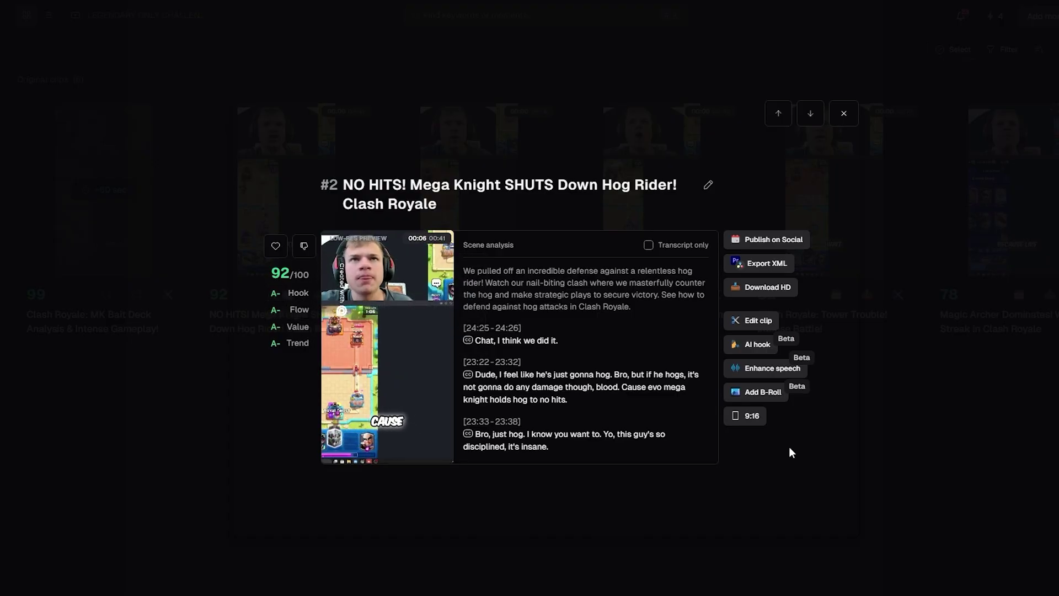
click(206, 418)
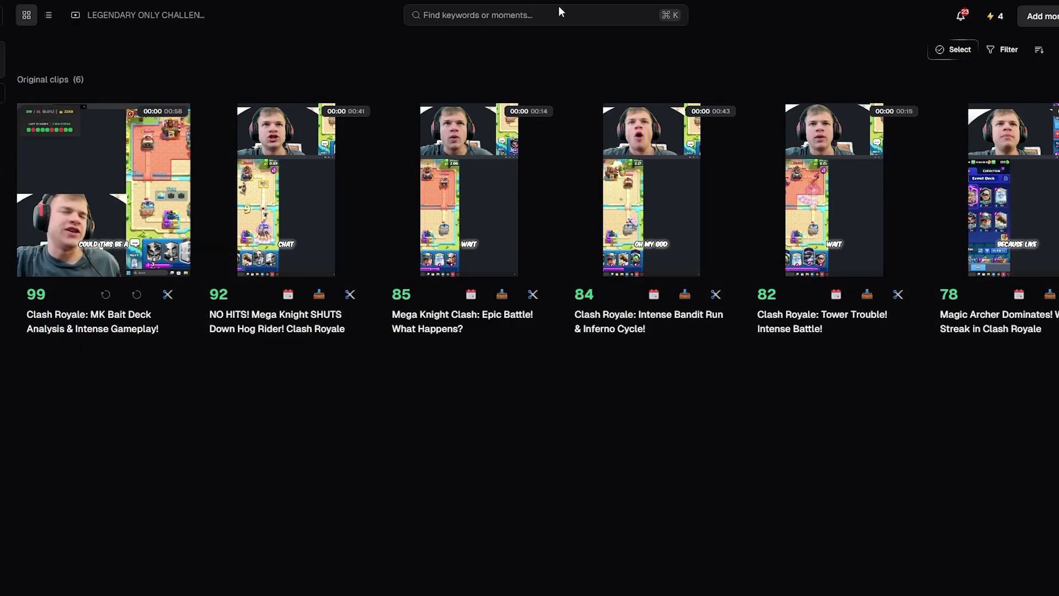
mouse_move(11, 28)
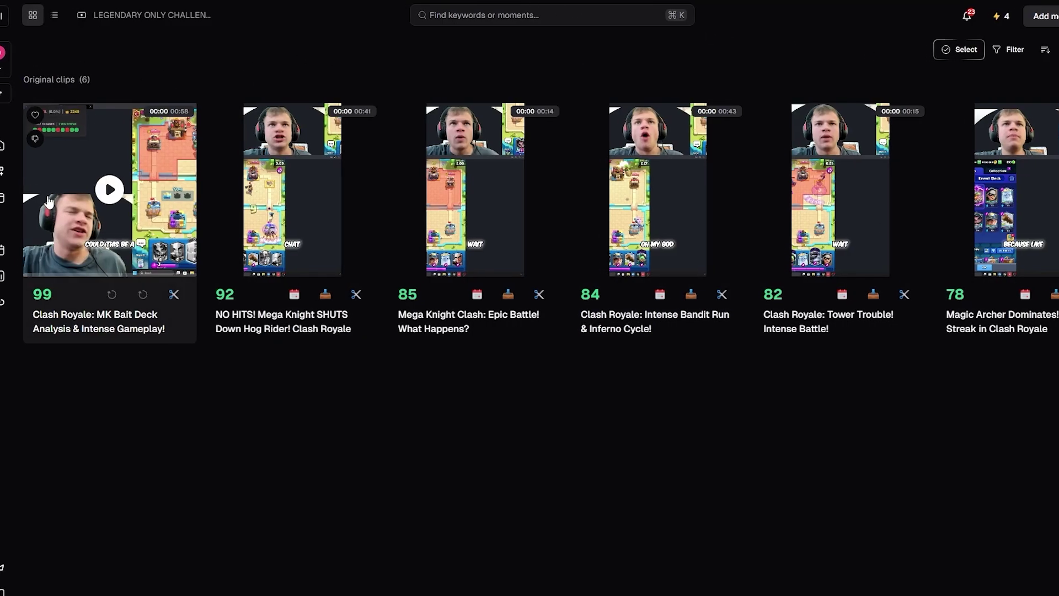
click(29, 15)
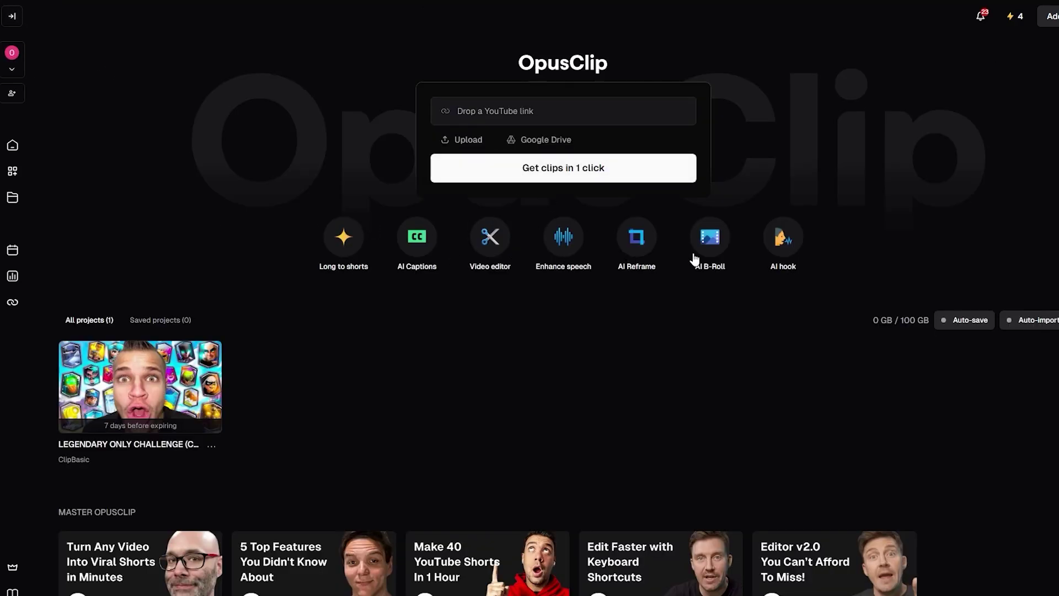
- Paste the YouTube video link and limit the processing timeframe to 0:22:45 through 0:27:23
scroll(189, 414, down, 1)
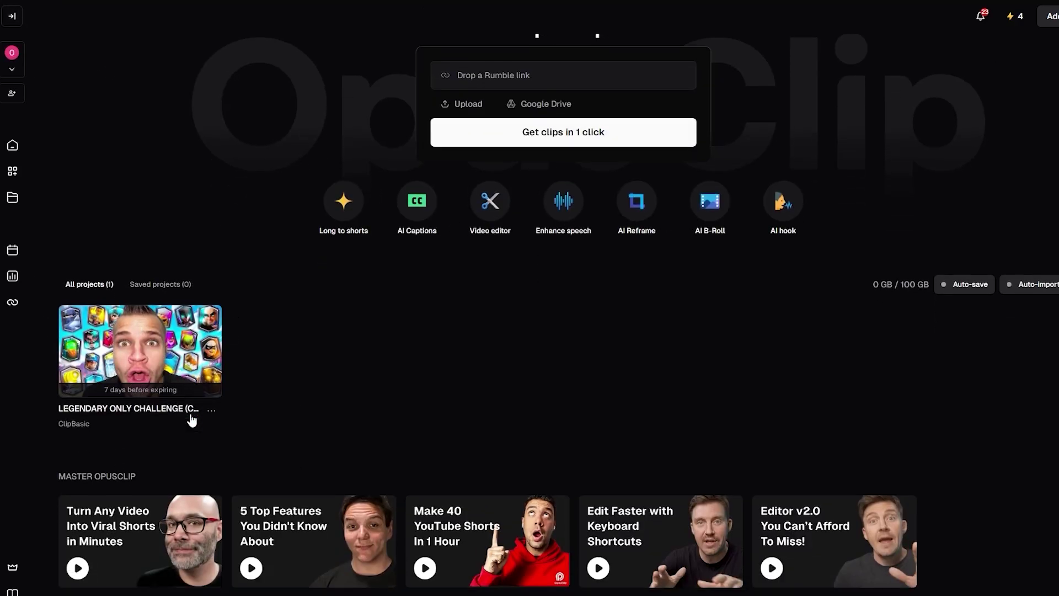
scroll(465, 328, up, 1)
right_click(505, 113)
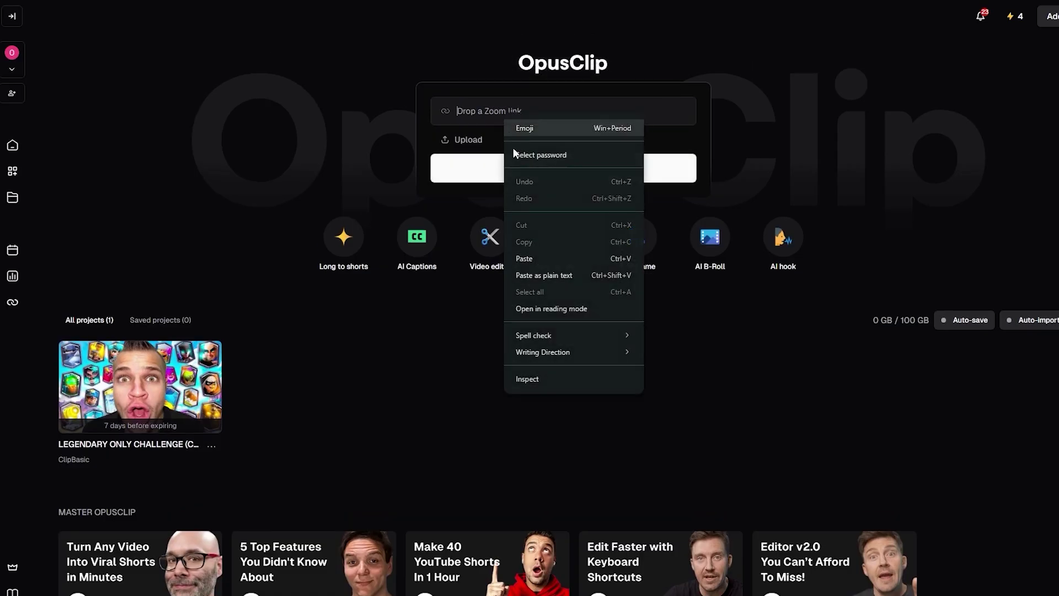
click(551, 259)
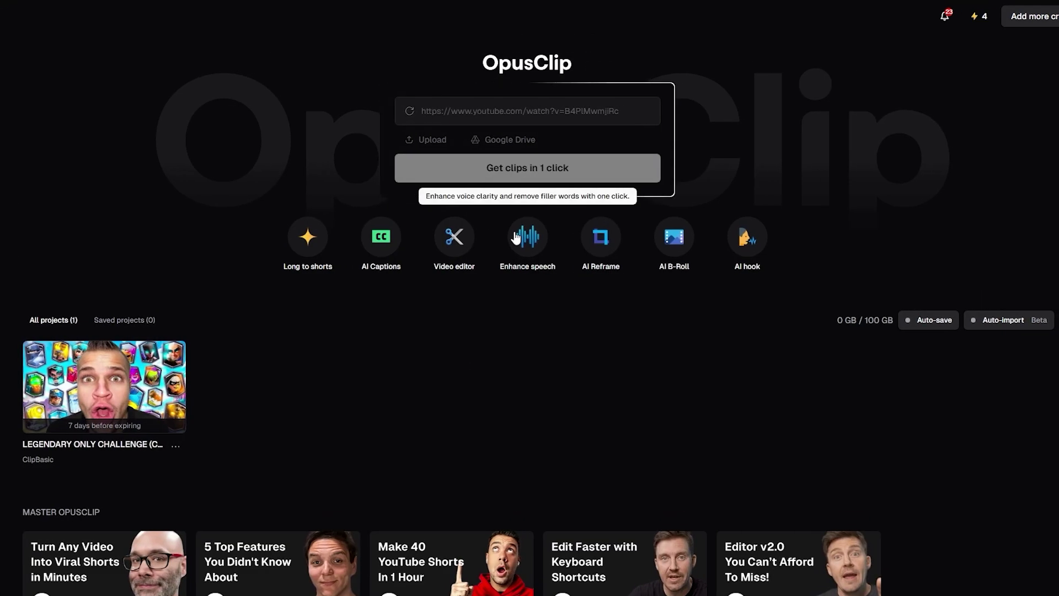
scroll(489, 402, down, 2)
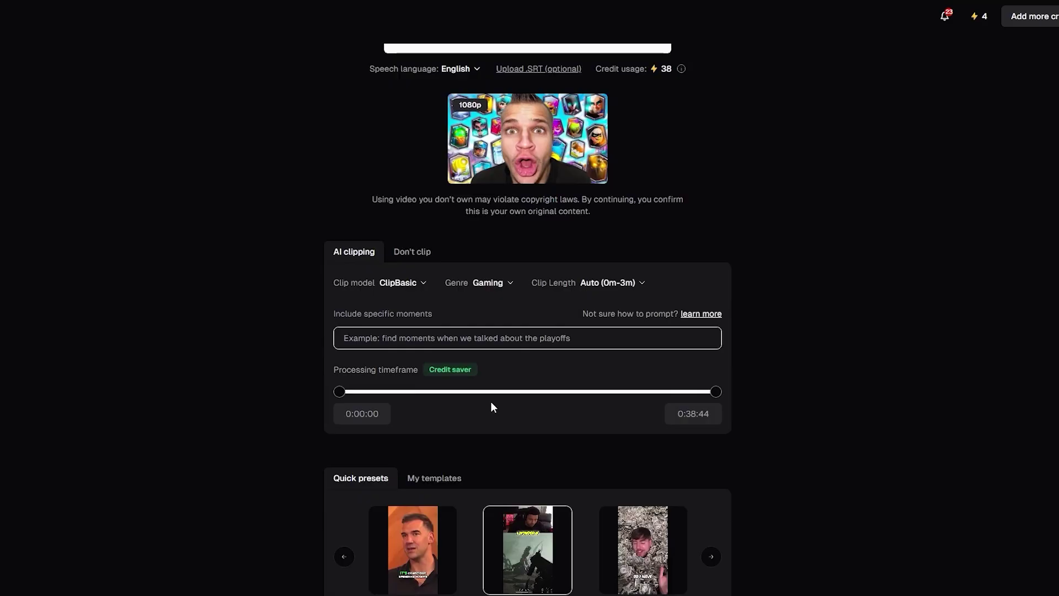
click(561, 391)
drag(714, 391, 607, 413)
scroll(606, 413, up, 2)
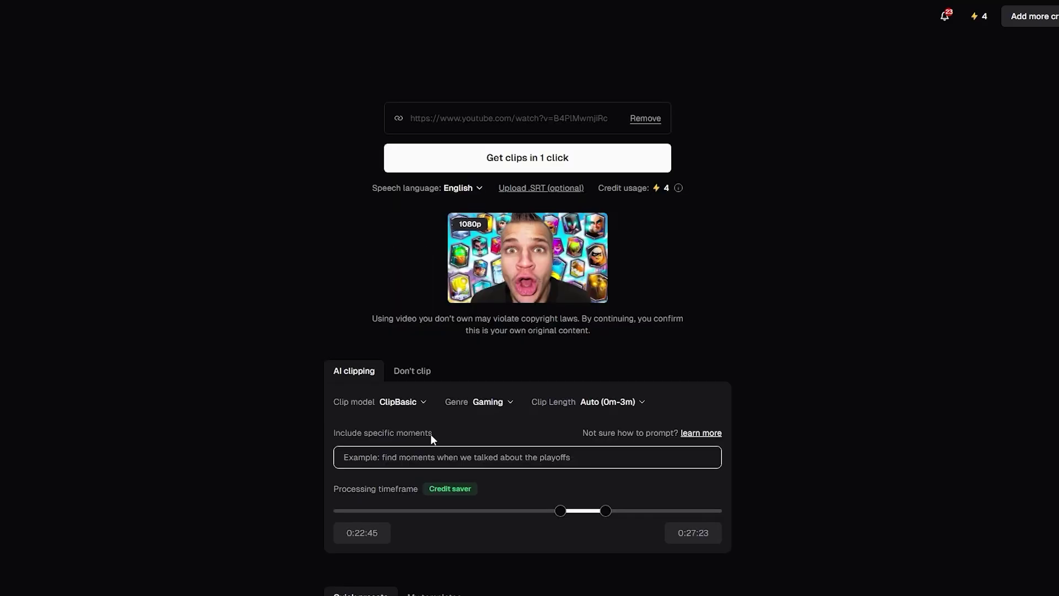
- Set the genre for AI clipping to Auto
click(493, 405)
scroll(527, 497, up, 4)
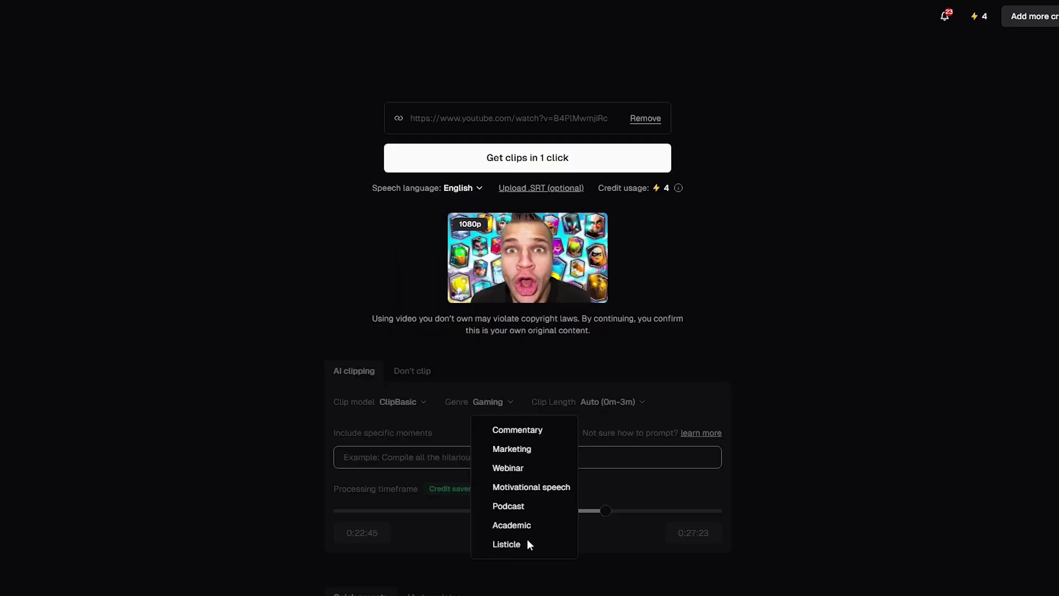
click(522, 430)
scroll(662, 414, down, 4)
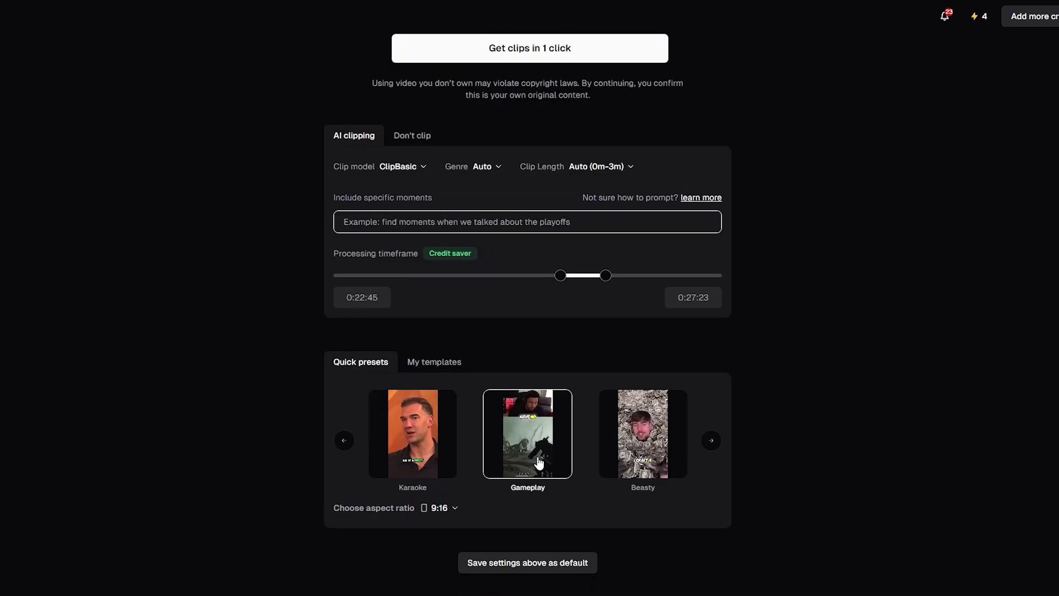
- Browse the quick presets, keep Karaoke as the chosen preset, and generate the clips
click(436, 455)
click(712, 441)
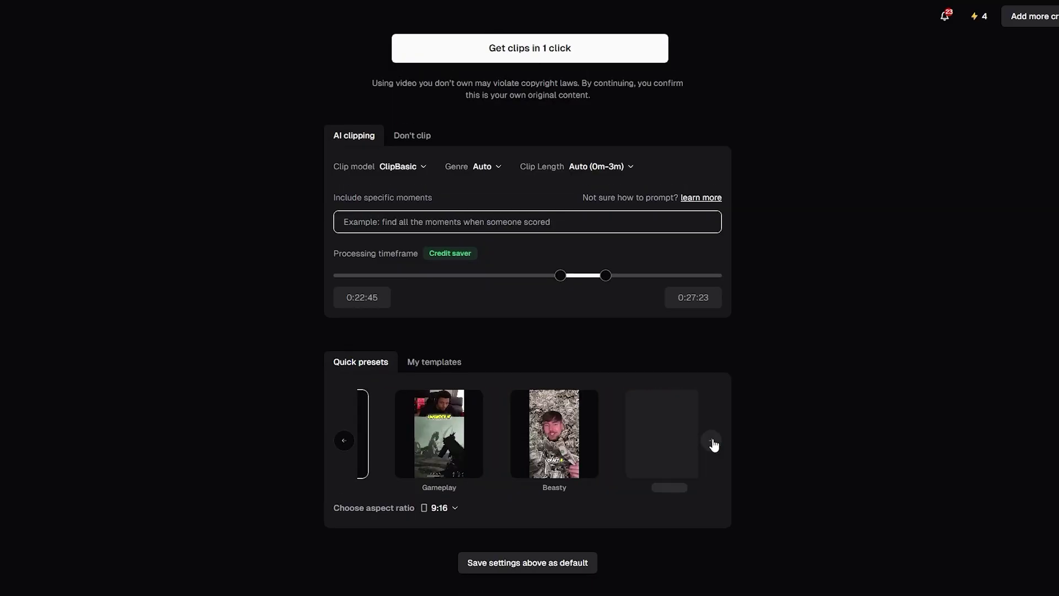
click(712, 442)
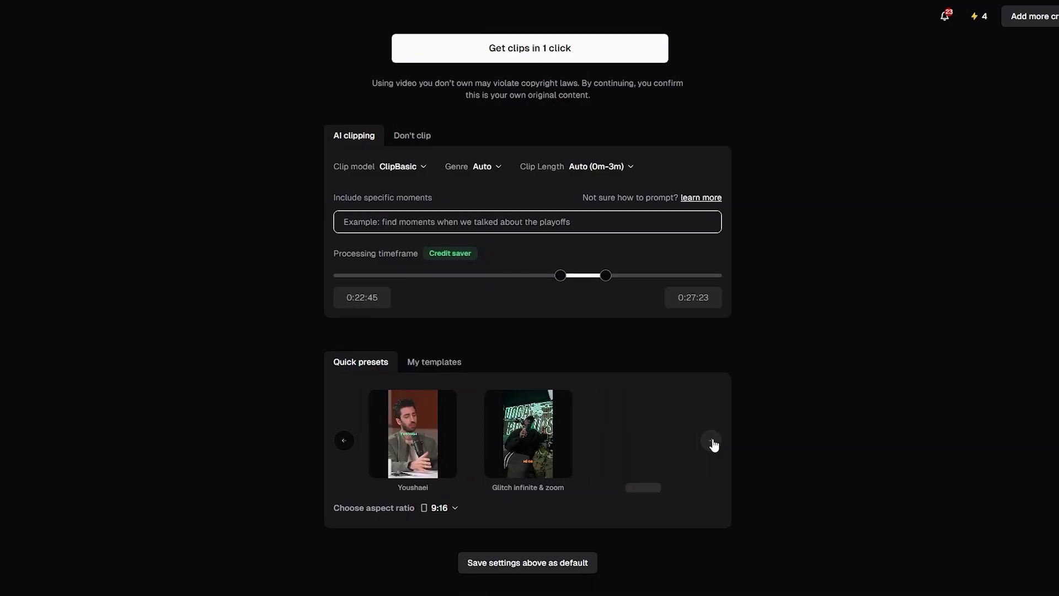
click(711, 441)
click(712, 441)
click(712, 442)
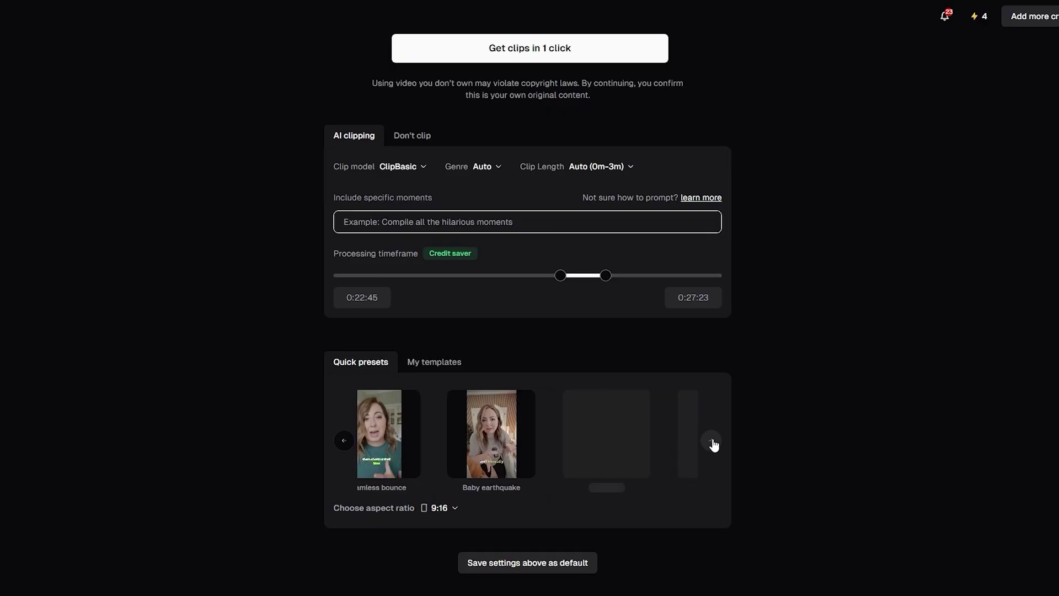
click(717, 446)
click(717, 446)
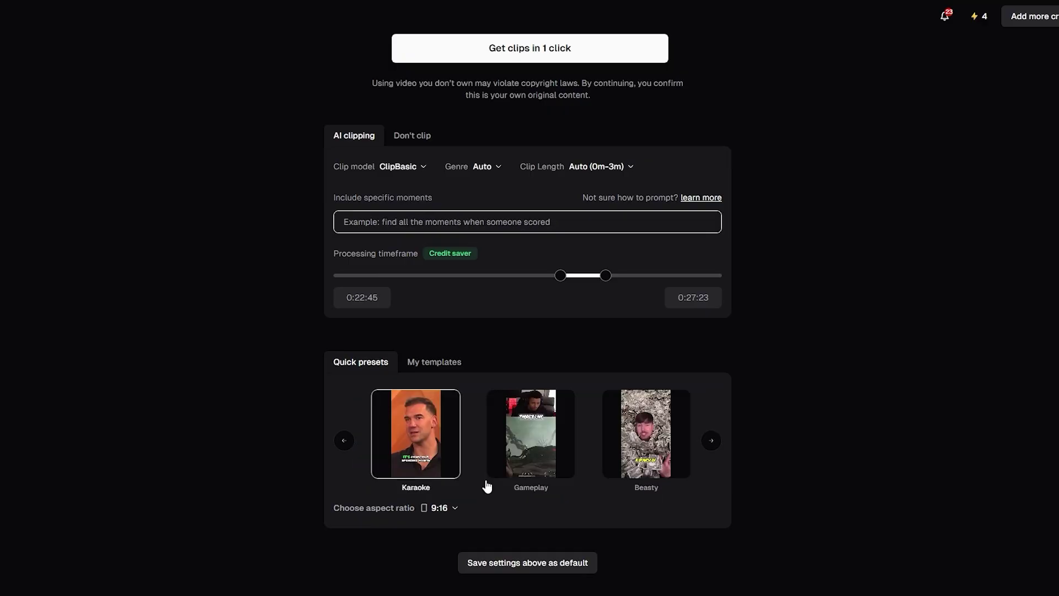
click(522, 157)
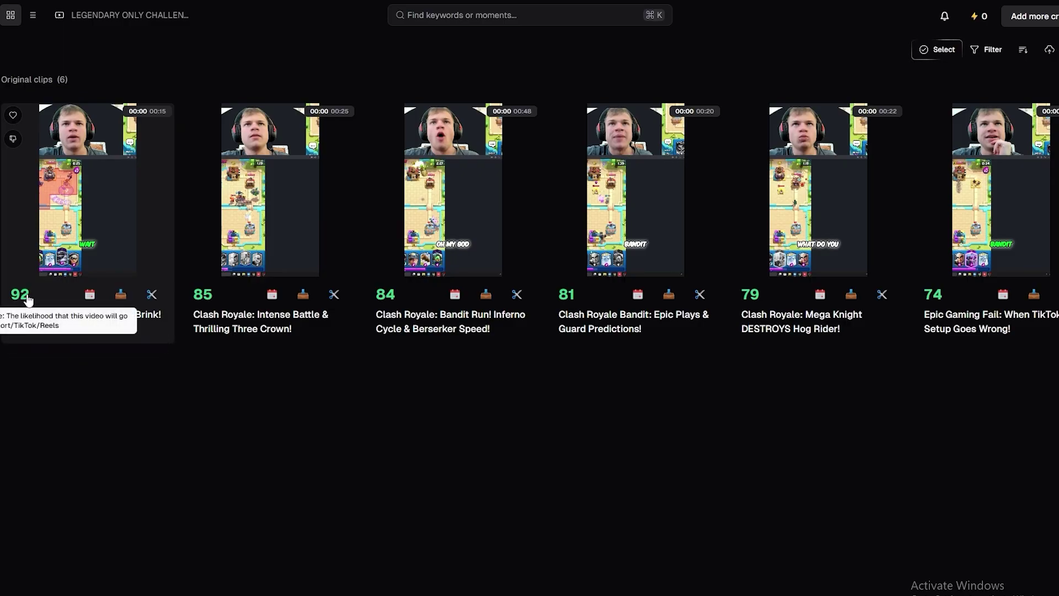
- Preview the clip "Clash Royale: Tower on the Brink! Epic Match!" and open it in the editor, skipping the introductory guide
mouse_move(21, 305)
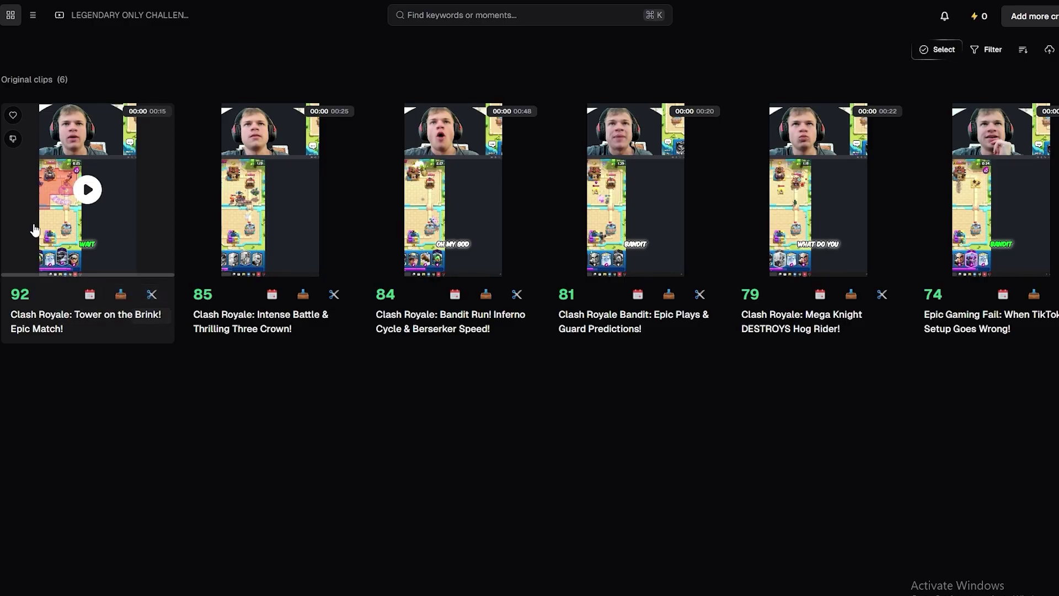
click(79, 207)
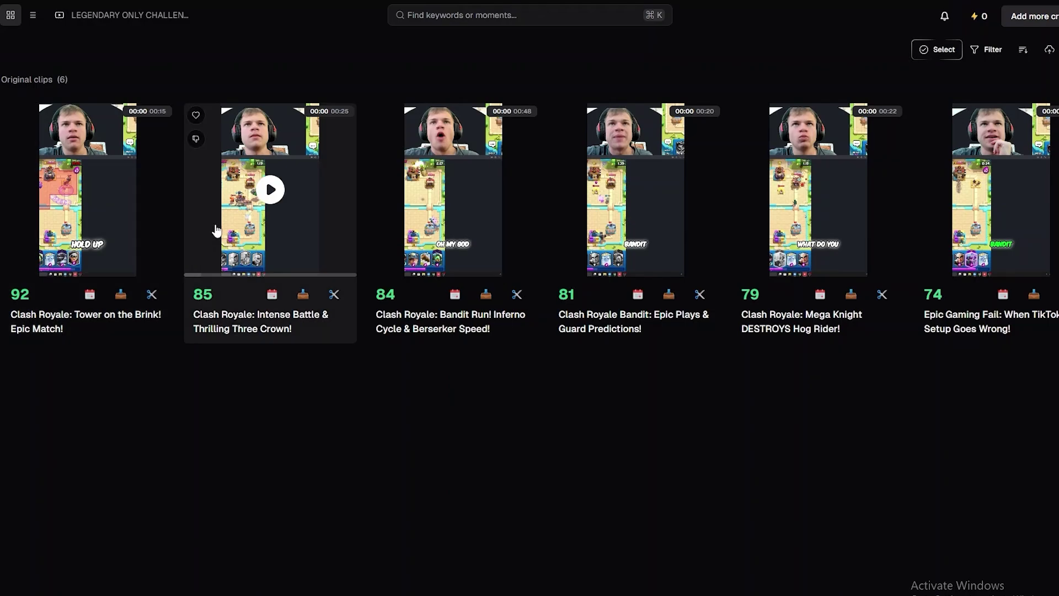
click(152, 295)
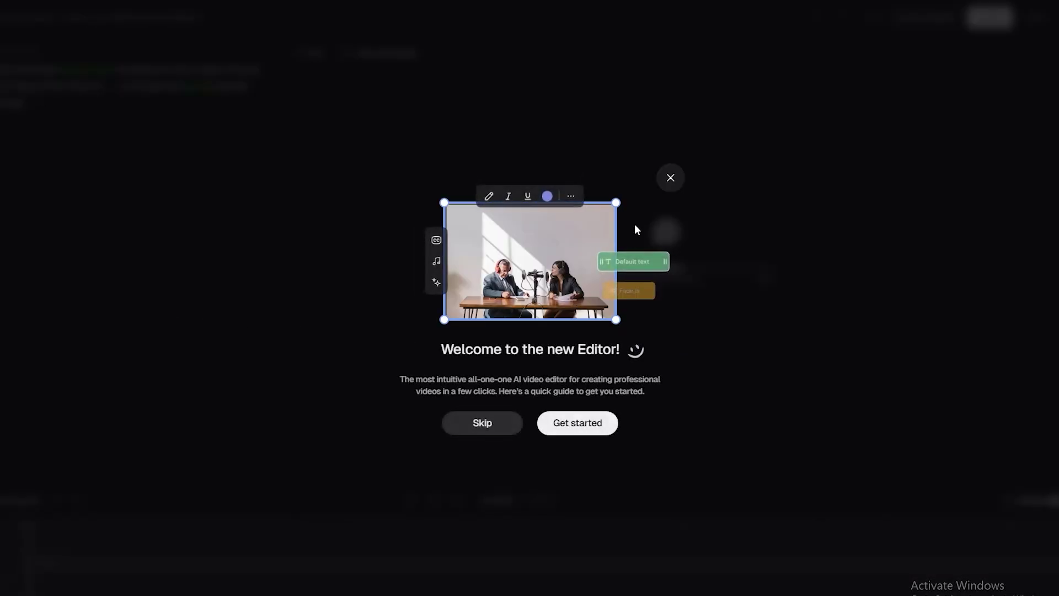
click(670, 178)
click(443, 333)
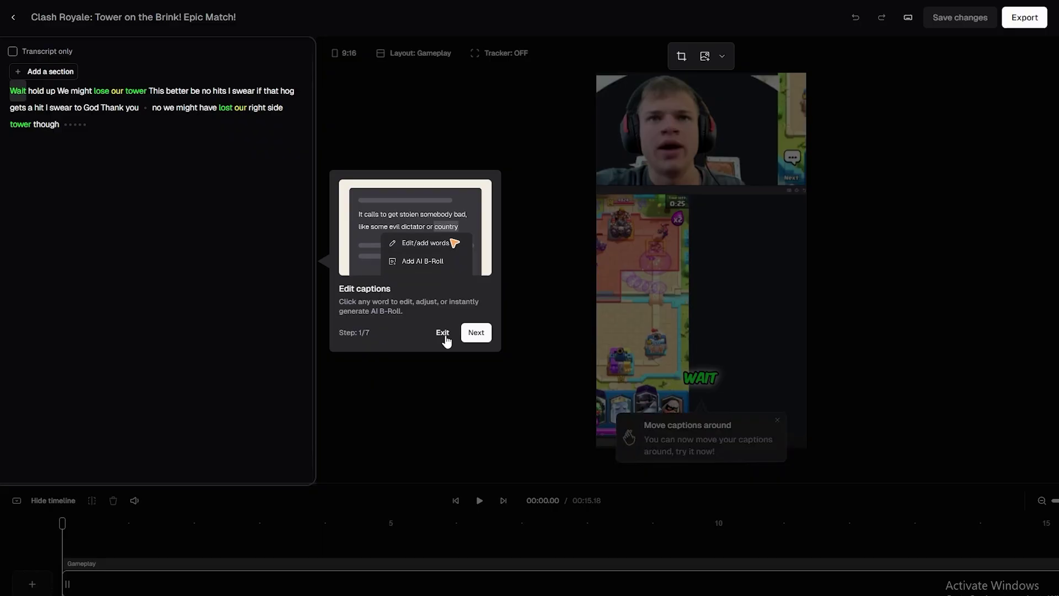
- Enlarge the gameplay layer below the webcam, and extend the webcam layer's crop downward to include more of the player's torso
click(637, 330)
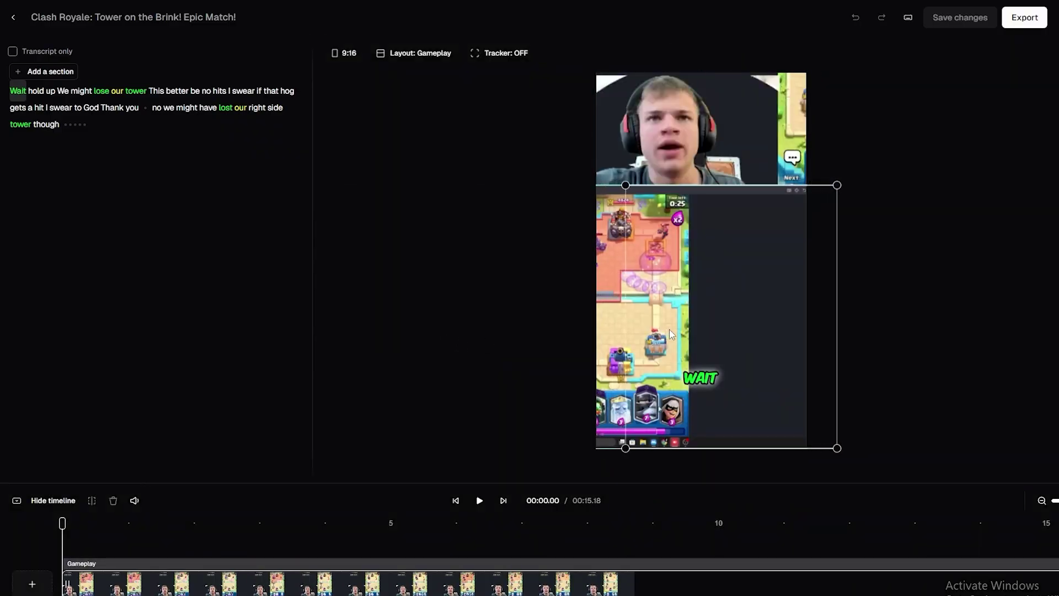
drag(637, 329, 656, 283)
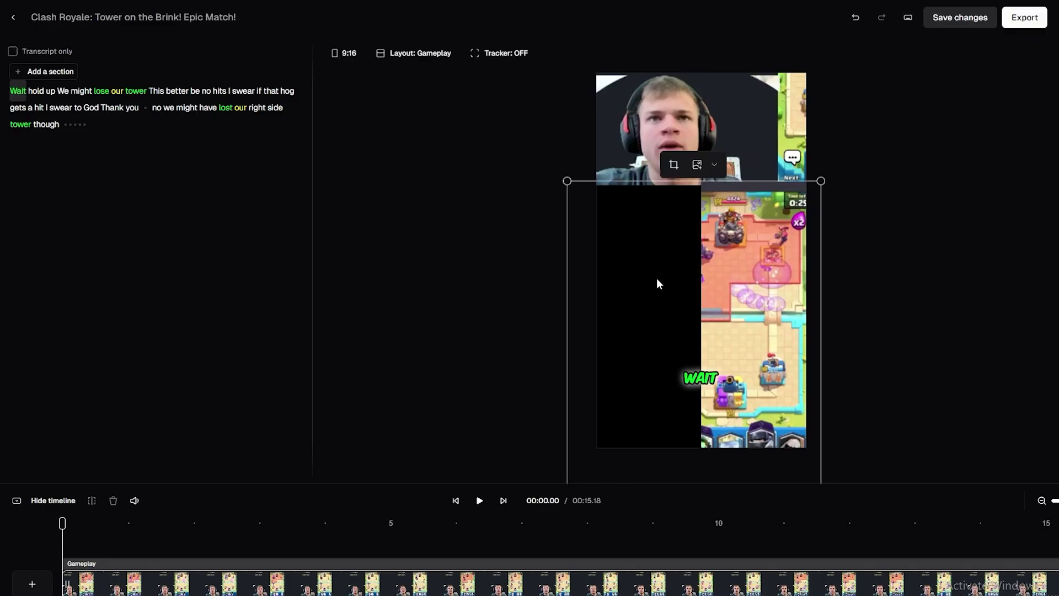
click(796, 151)
click(681, 56)
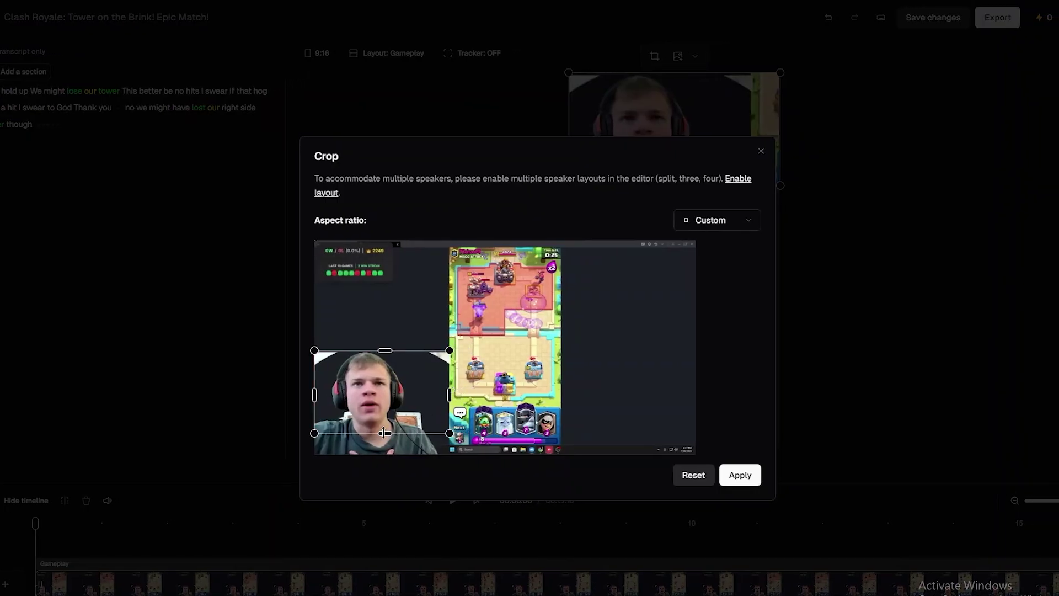
drag(385, 433, 379, 450)
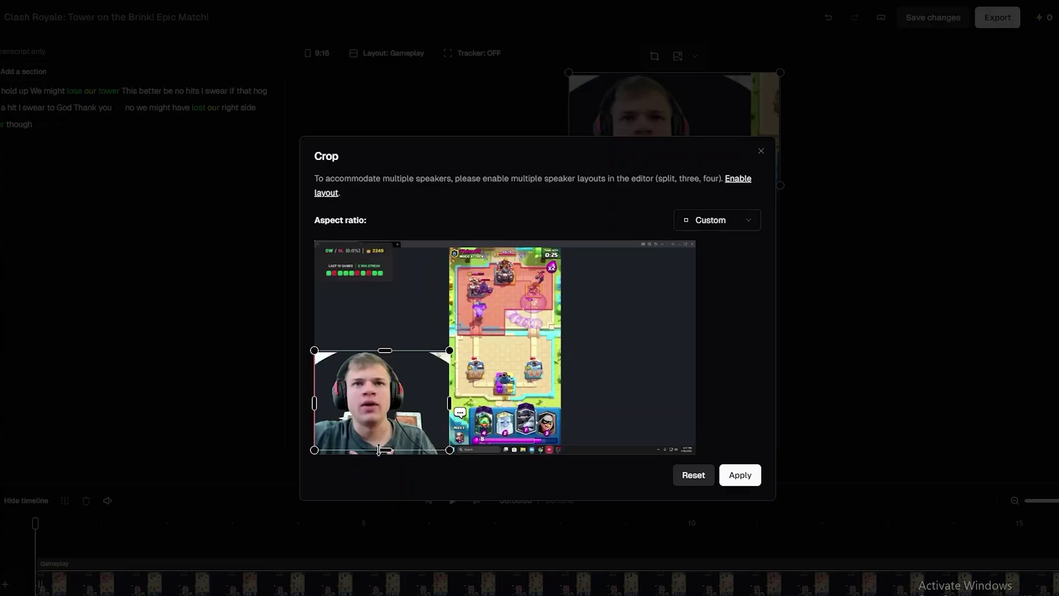
click(726, 470)
- Crop the gameplay layer to the Clash Royale game area, cutting off the empty background, title bar and taskbar
click(623, 317)
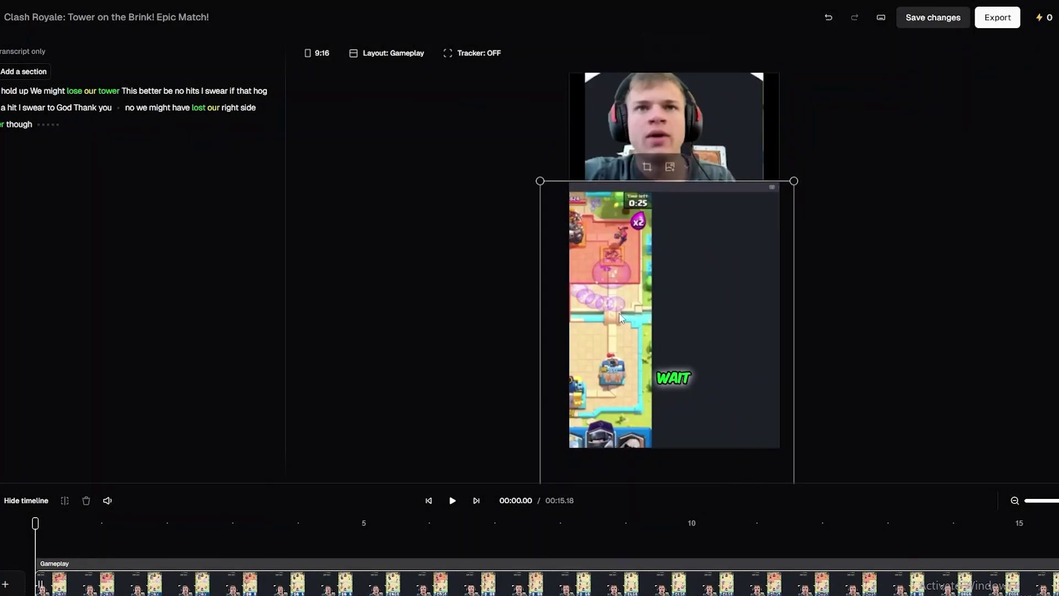
double_click(619, 312)
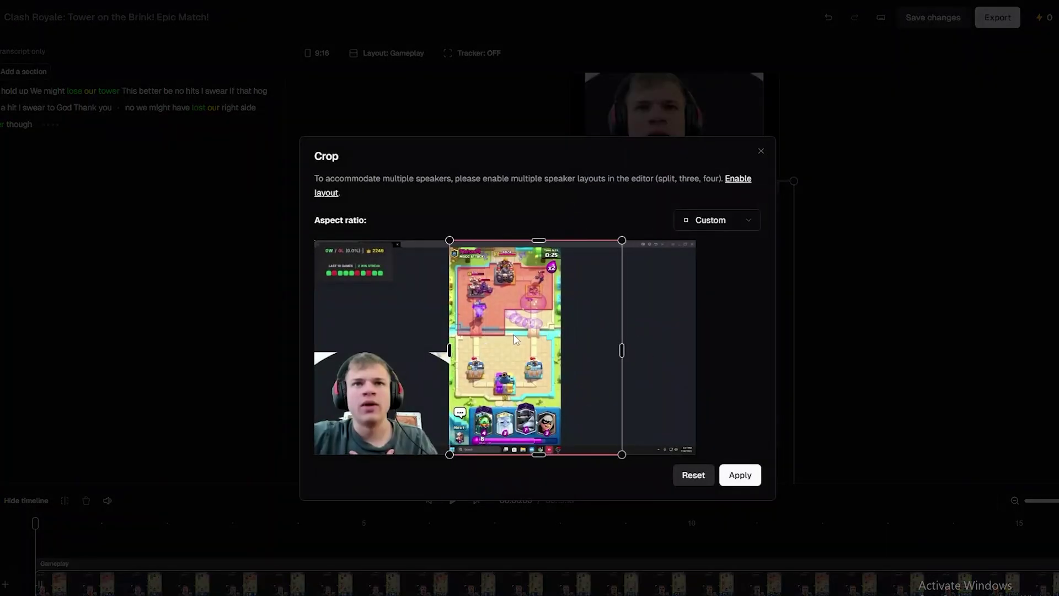
drag(620, 347, 562, 348)
drag(508, 453, 505, 445)
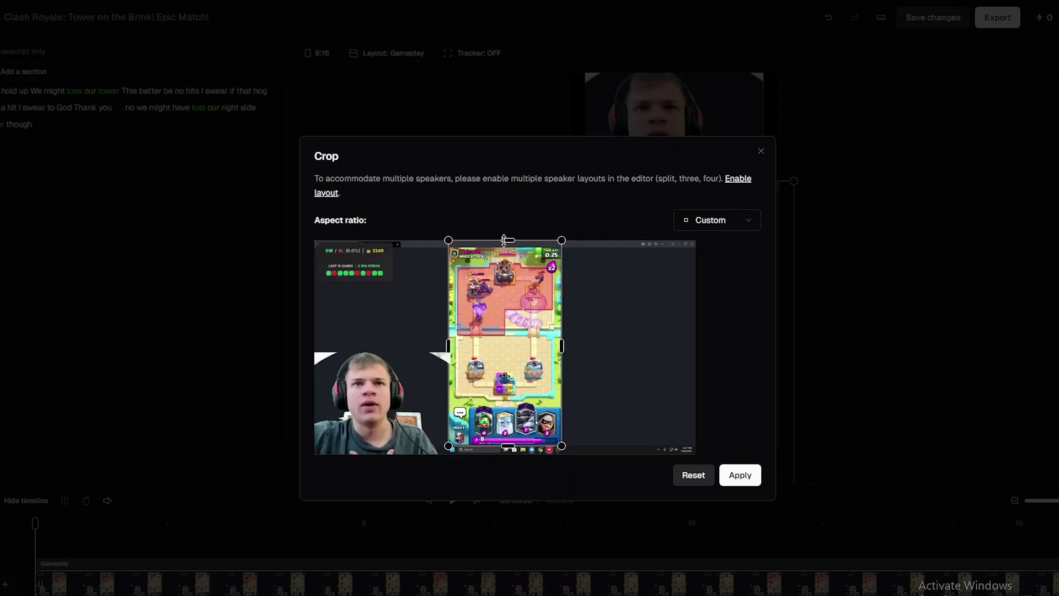
drag(503, 241, 503, 247)
click(742, 474)
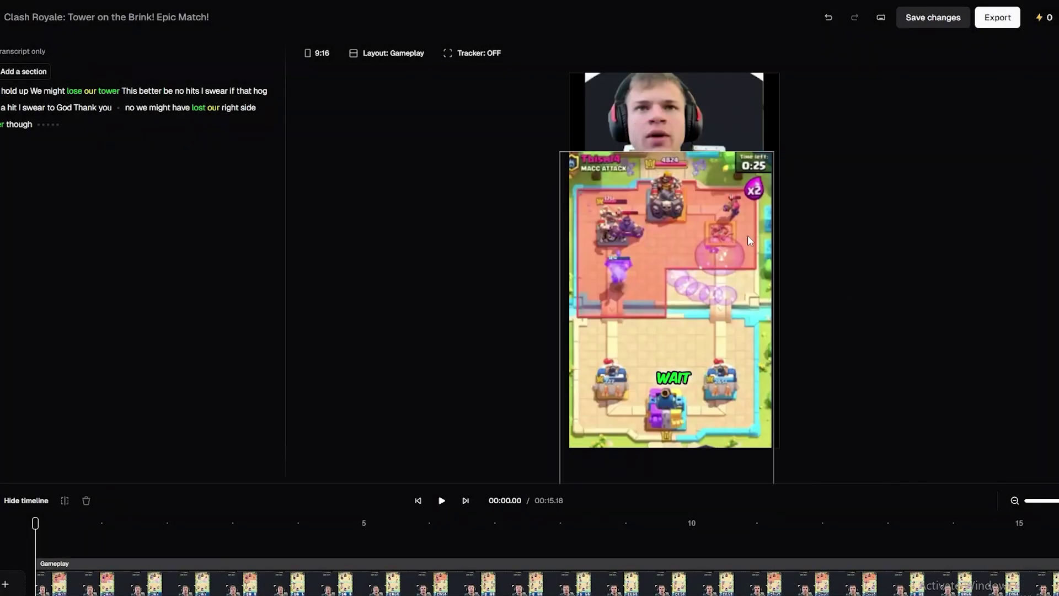
double_click(727, 252)
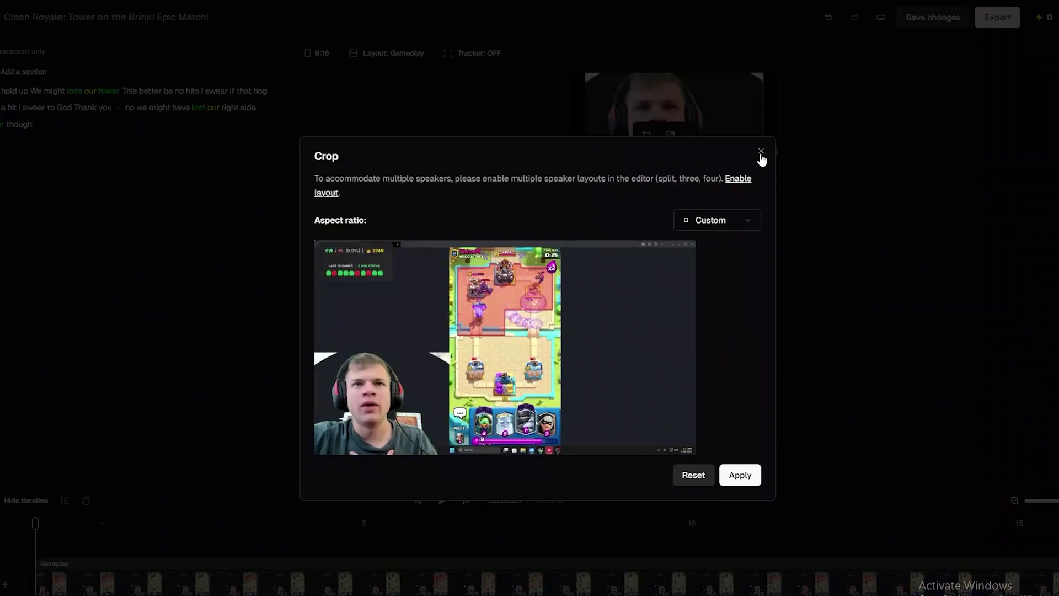
click(759, 150)
- Shrink and arrange the gameplay and webcam layers so the full game sits below the face, and play the clip
drag(700, 289, 709, 233)
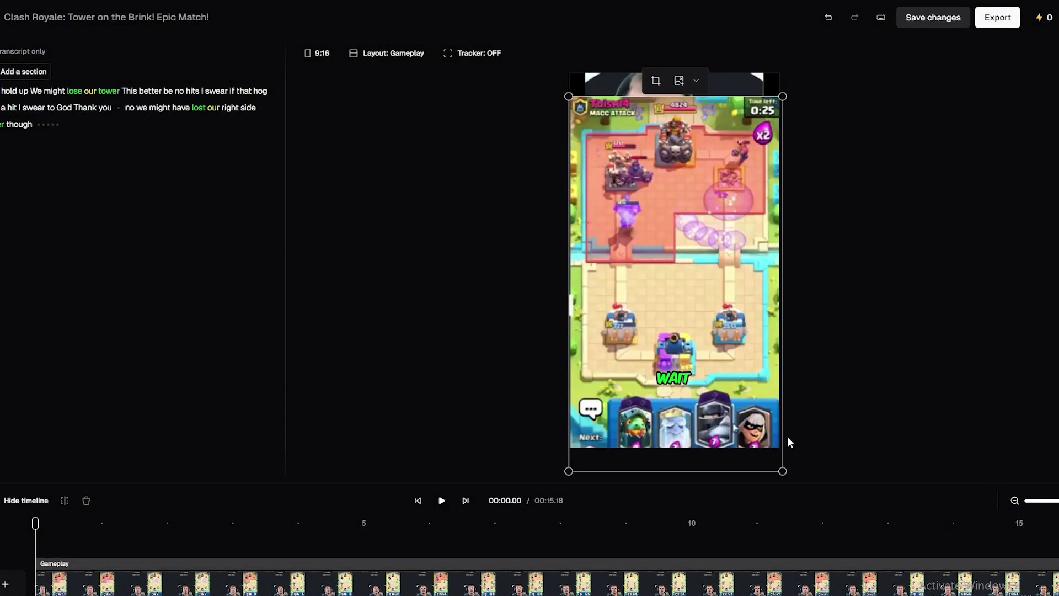
drag(756, 94, 706, 168)
click(715, 175)
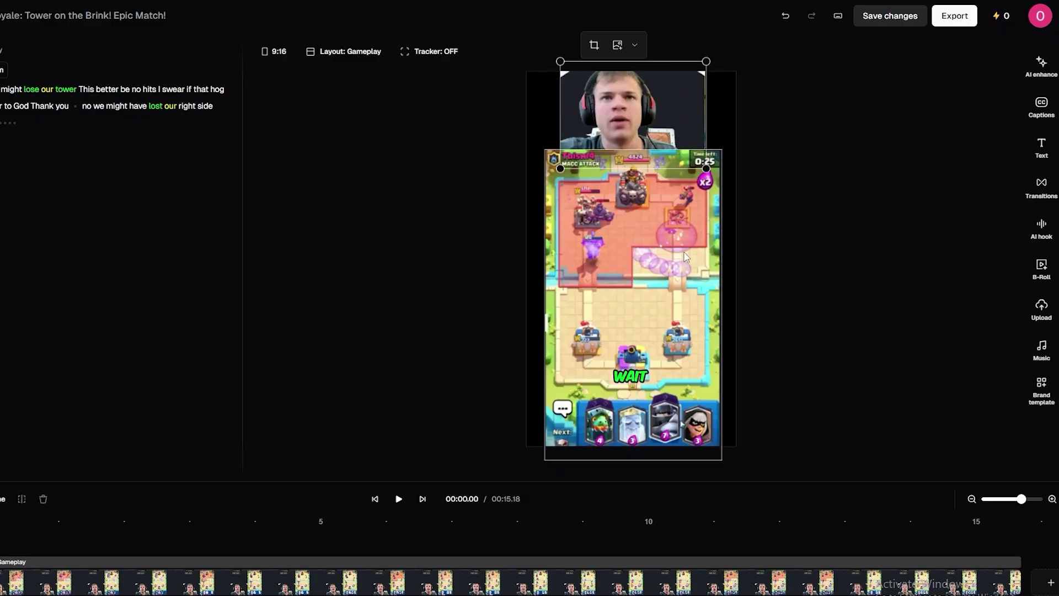
click(717, 190)
drag(690, 256, 686, 249)
click(668, 125)
drag(667, 125, 698, 137)
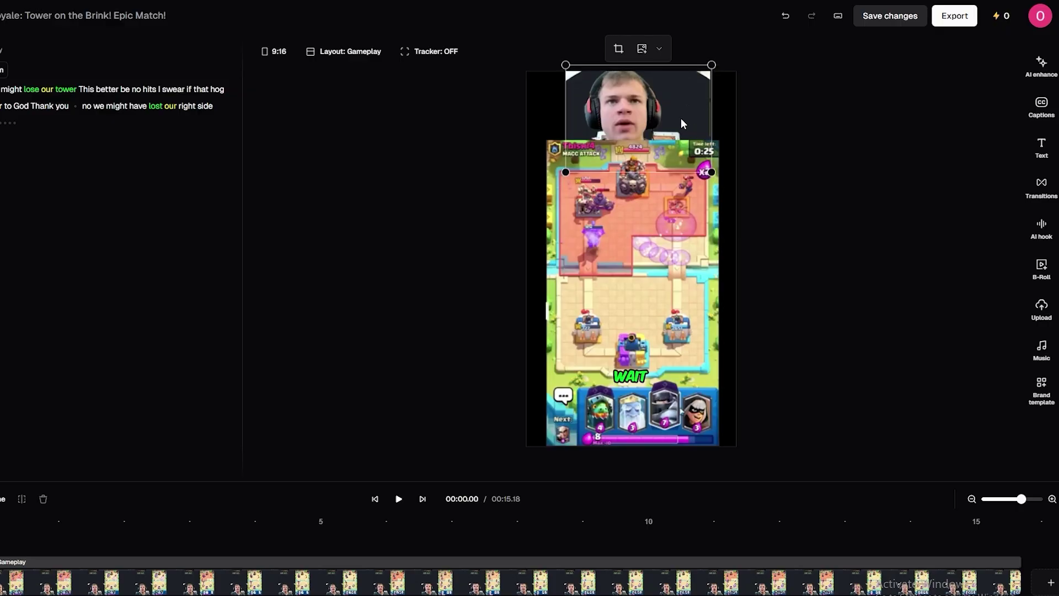
click(469, 496)
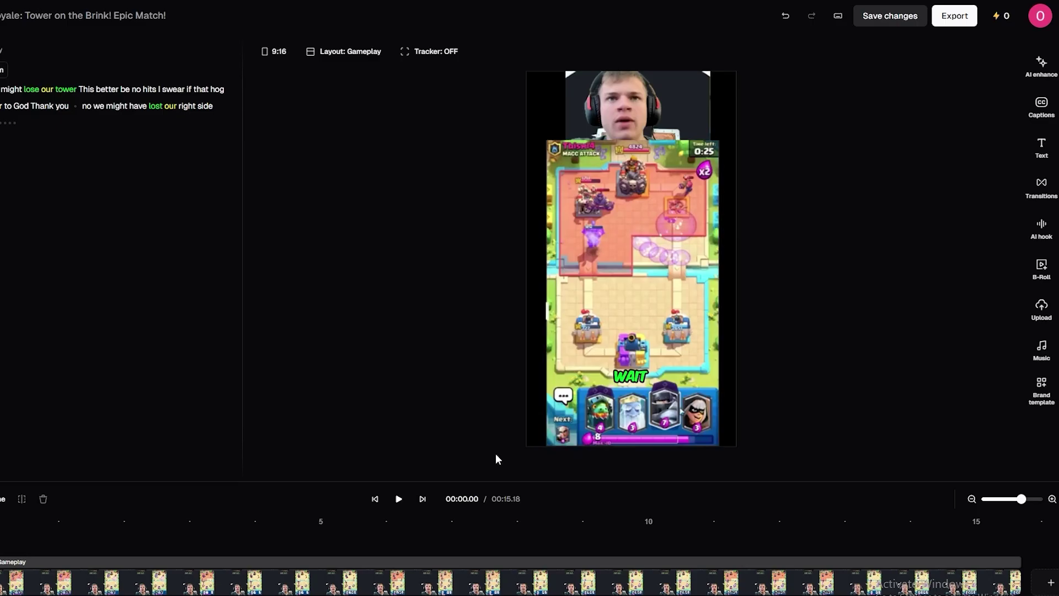
click(426, 476)
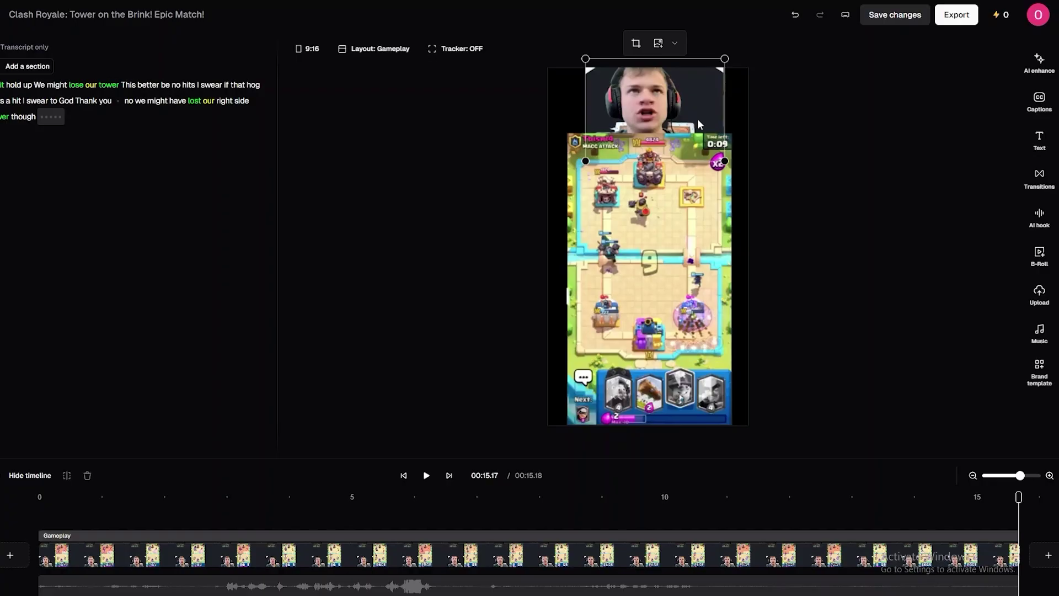
- Make the webcam layer slightly smaller above the gameplay and save the changes to the clip
drag(700, 126, 700, 122)
drag(725, 55, 721, 59)
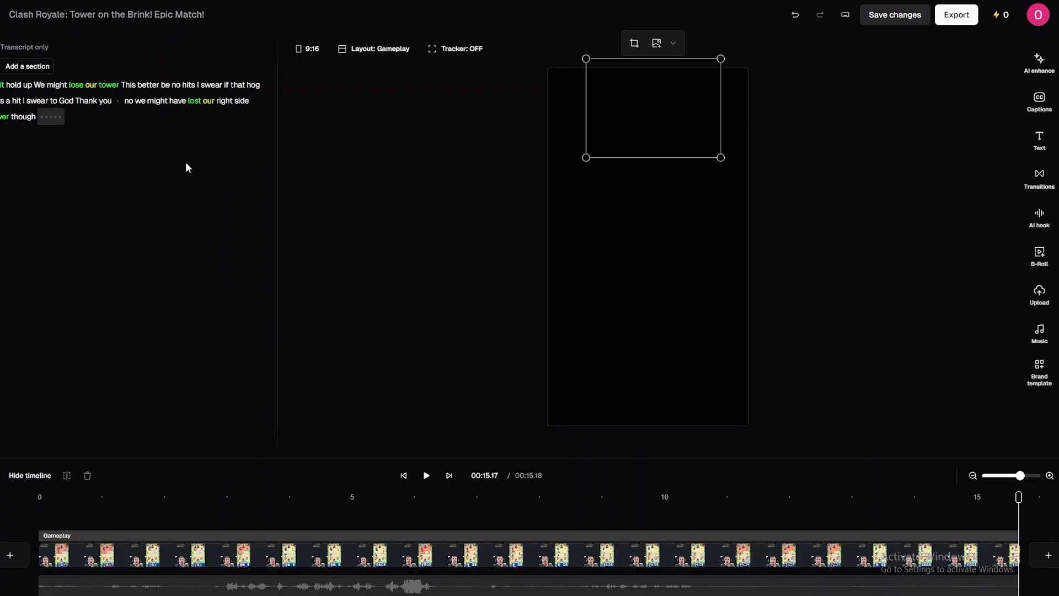
click(515, 237)
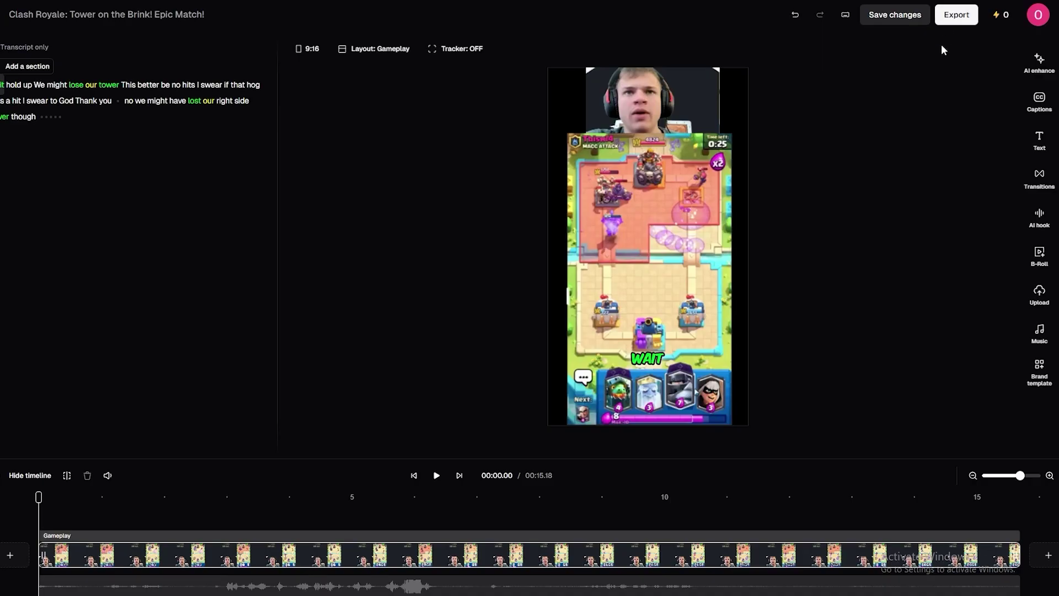
click(905, 23)
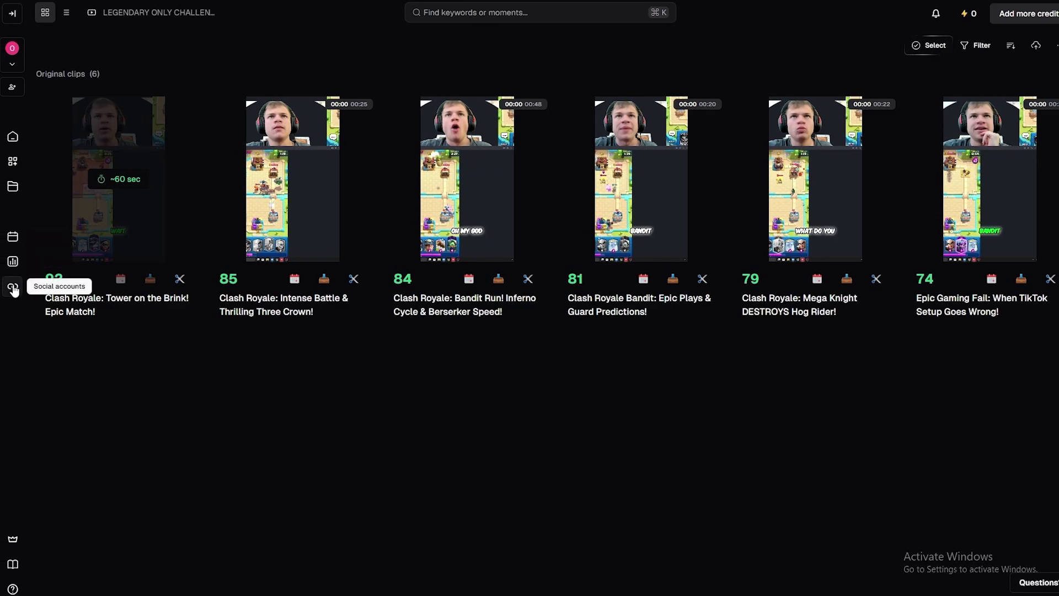
- Open the social account connections and filter the list to the TikTok platform
click(13, 287)
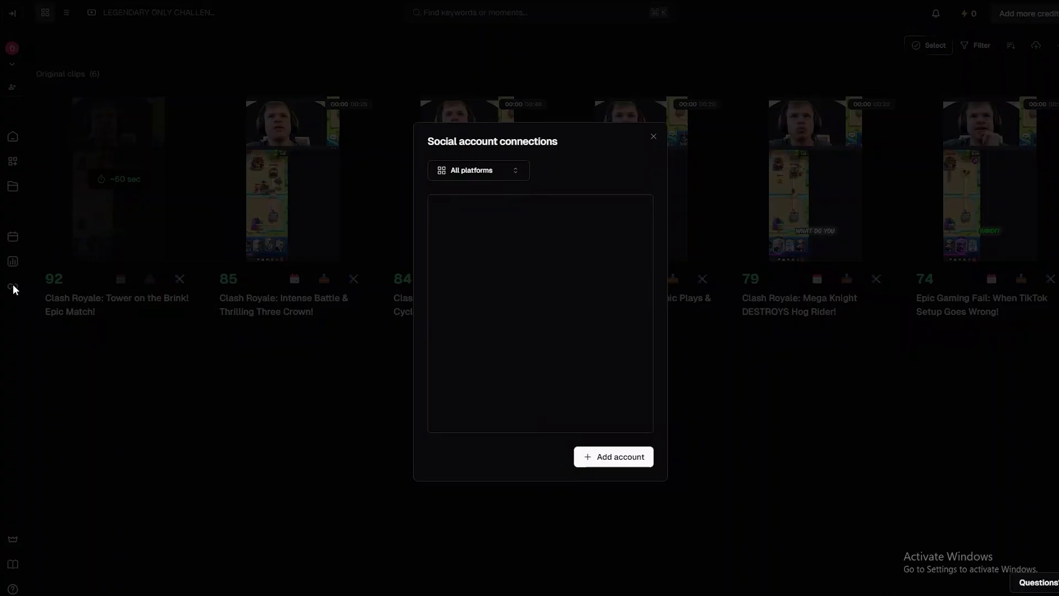
click(508, 178)
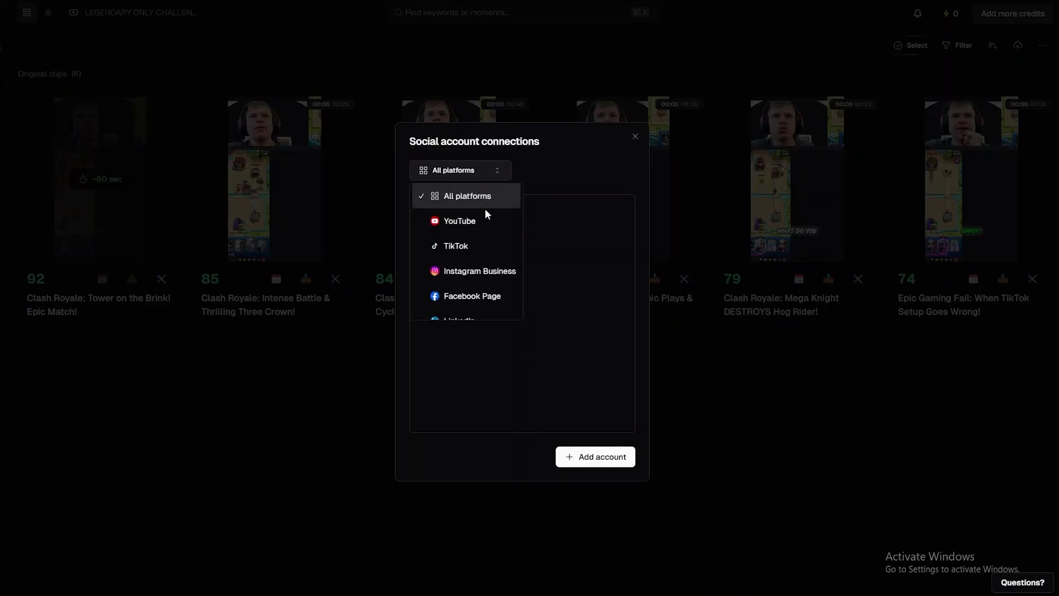
click(467, 246)
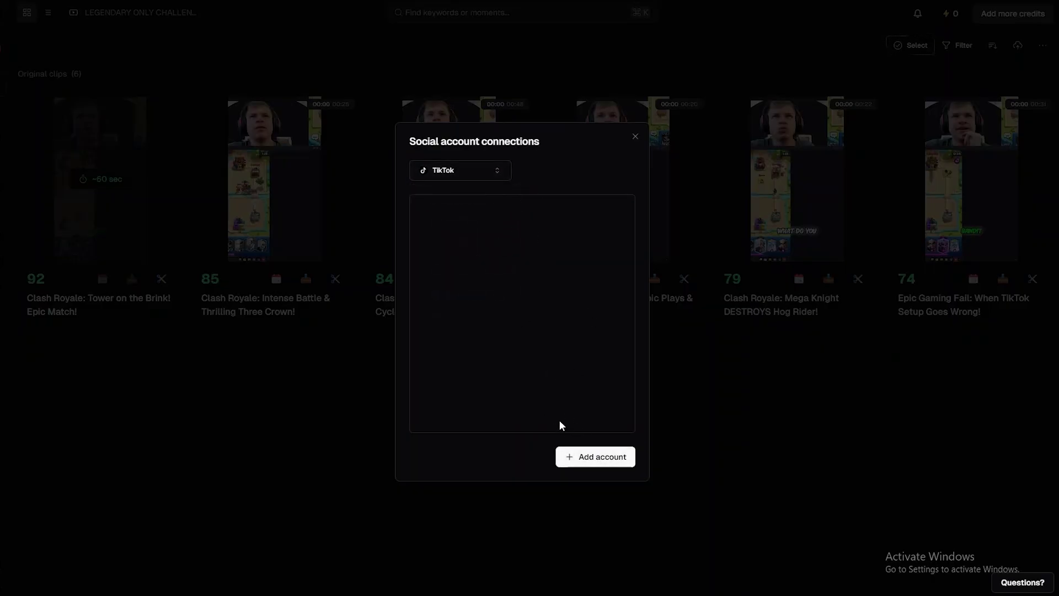
- Start adding a TikTok account, and dismiss the connection window and both social account dialogs
click(586, 465)
click(600, 272)
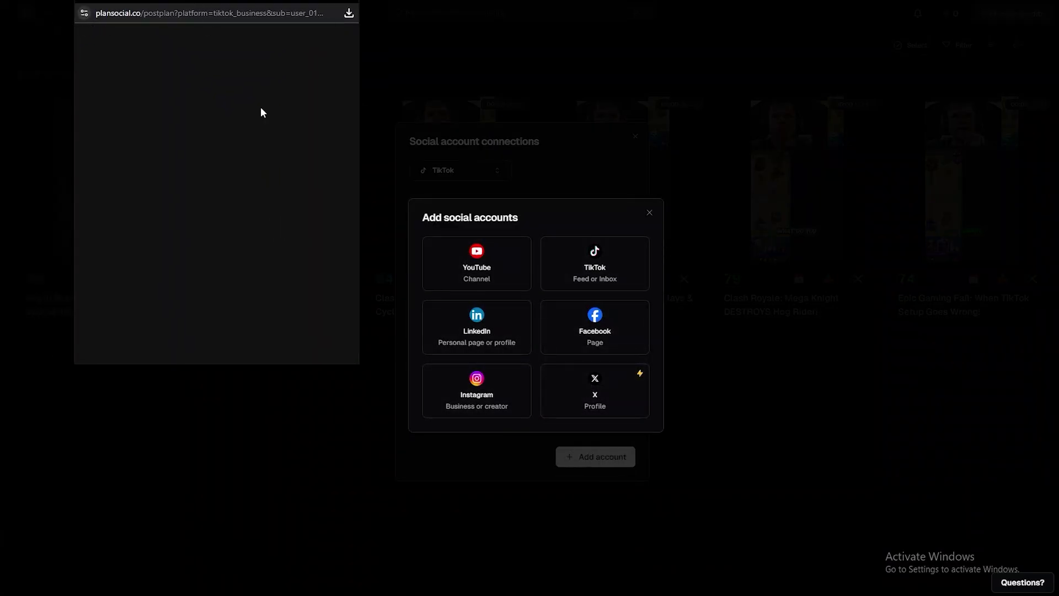
click(350, 1)
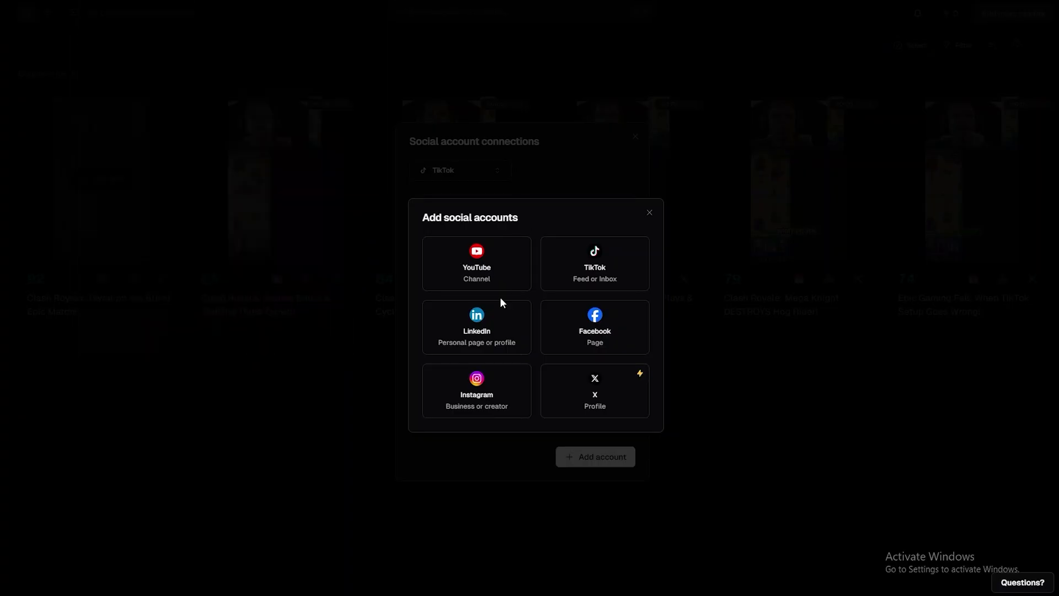
click(649, 213)
click(635, 141)
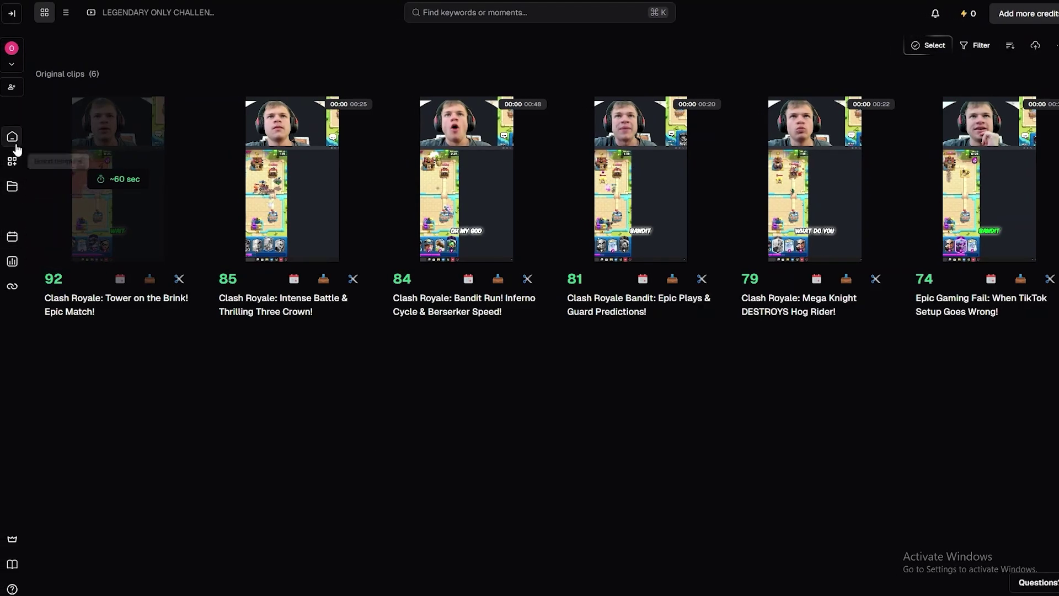
- View the account views chart in Analytics, and return to the home page
click(13, 263)
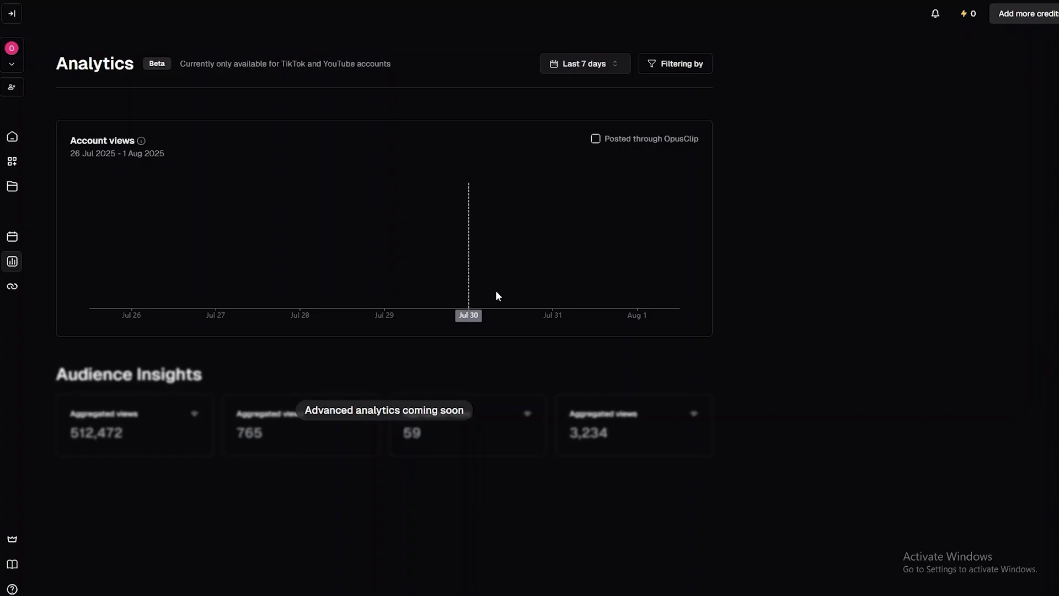
click(13, 137)
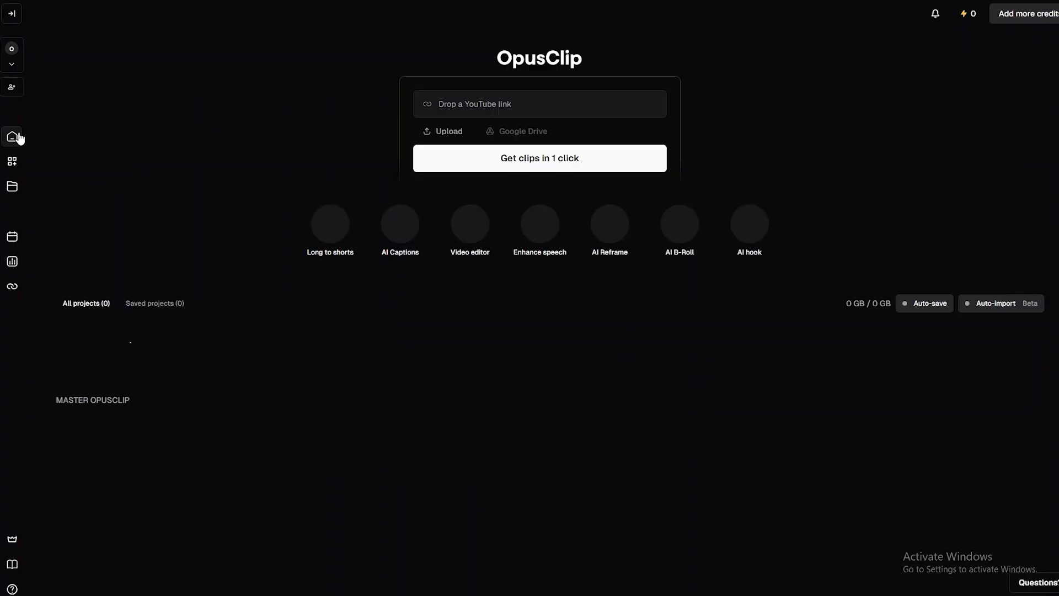